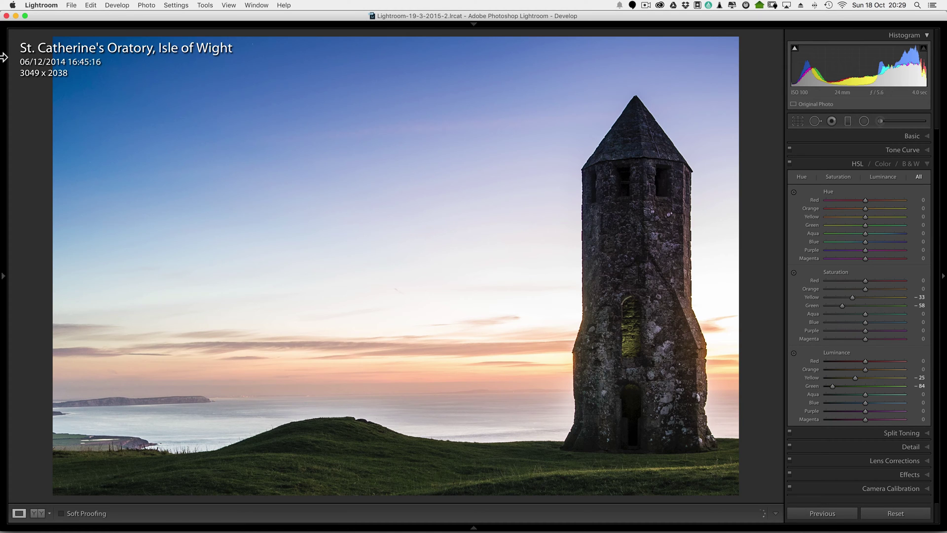
Open the Lightroom preferences, then close them without changes and return to the photo
click(59, 6)
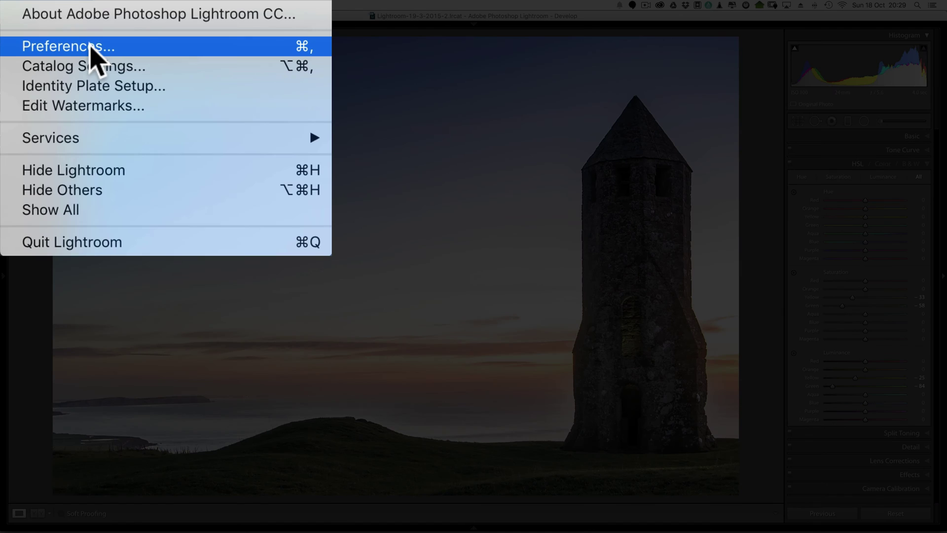
click(54, 25)
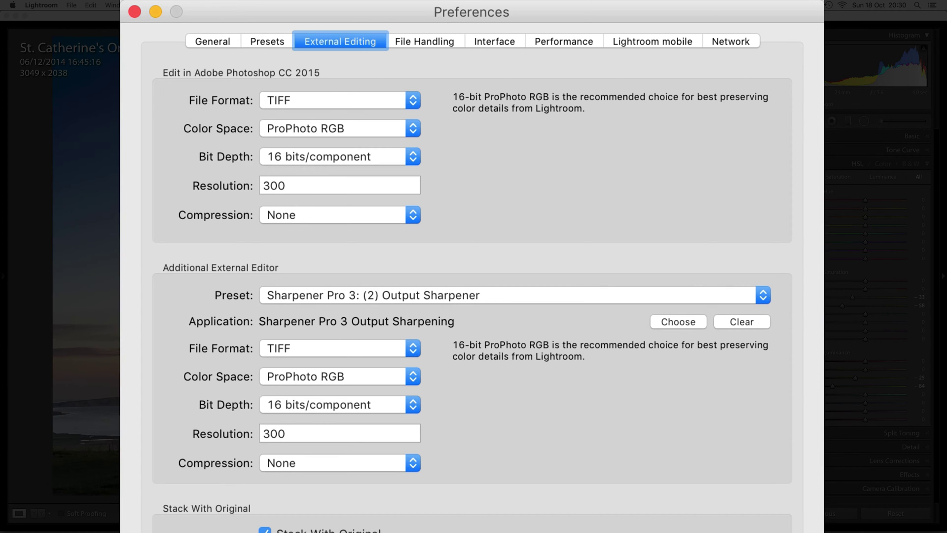
click(134, 11)
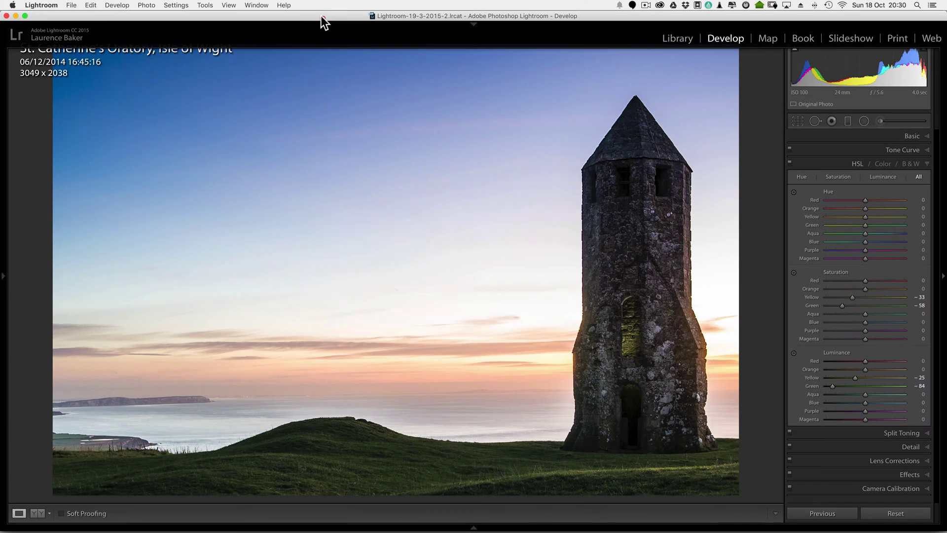
Send the lighthouse sunset photo to Photoshop CC 2015 via Photo > Edit In
mouse_move(170, 21)
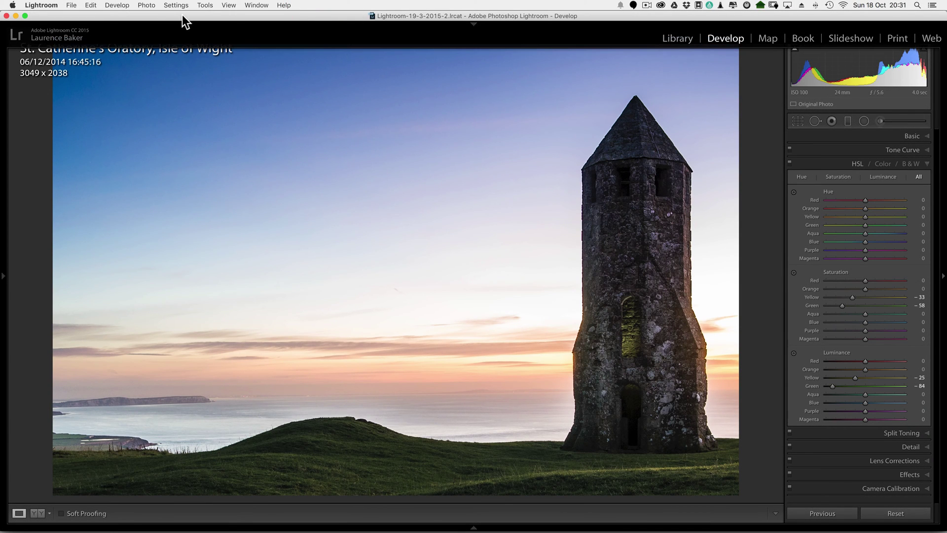
click(147, 5)
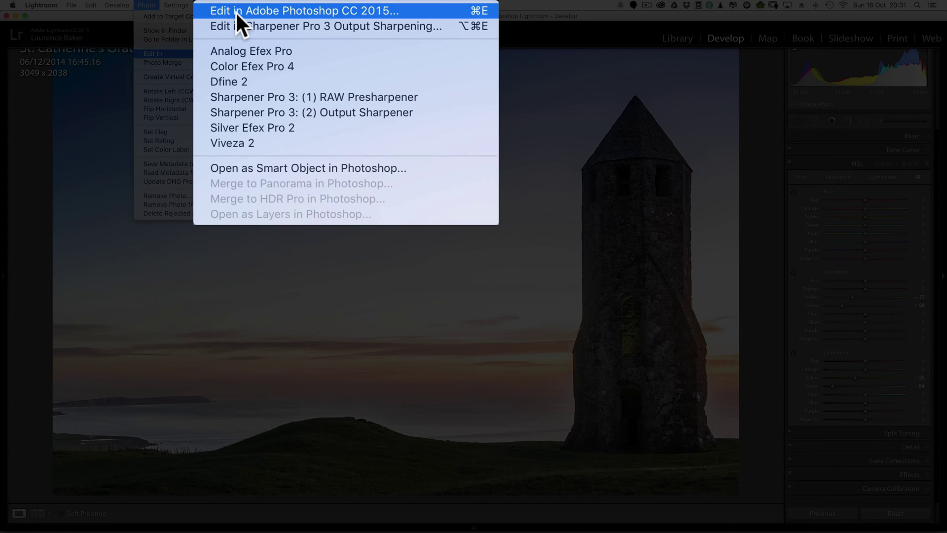
click(236, 11)
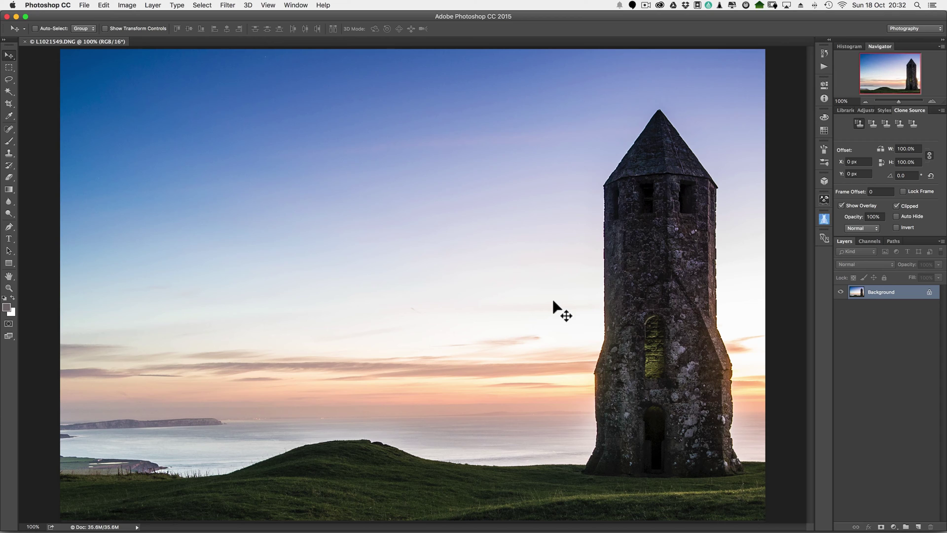
In Chrome, search Google for 'skull crossbones' and show the image results
key(super+Tab)
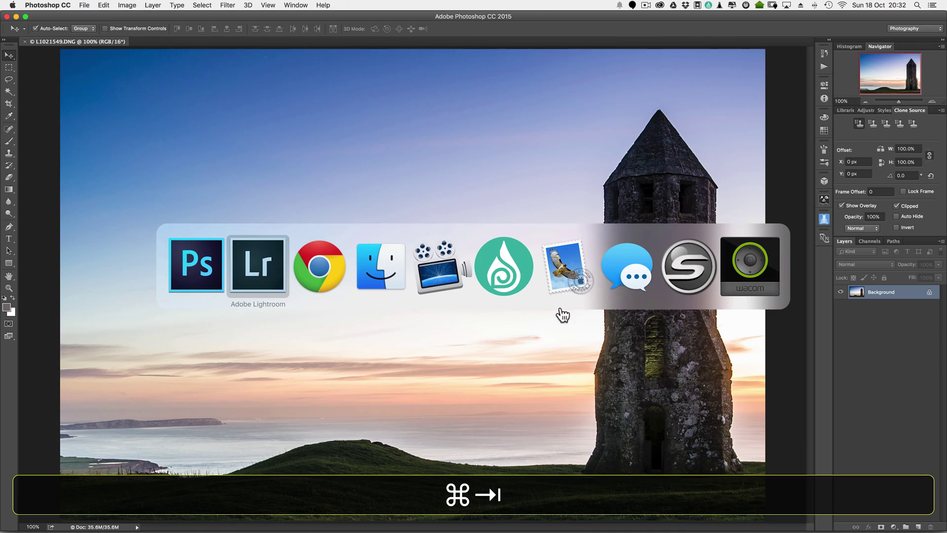
key(super+Tab)
text(skull)
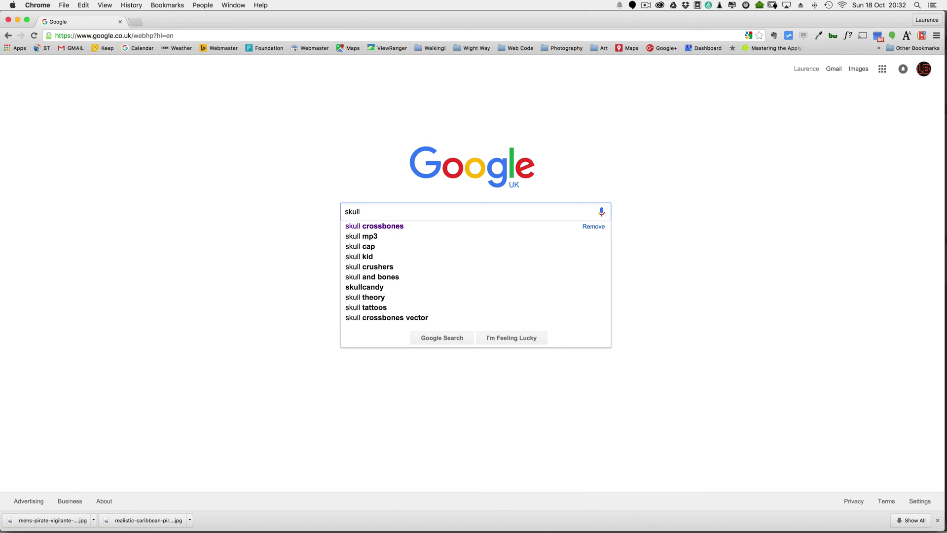
key(BackSpace)
text(cro)
key(Down)
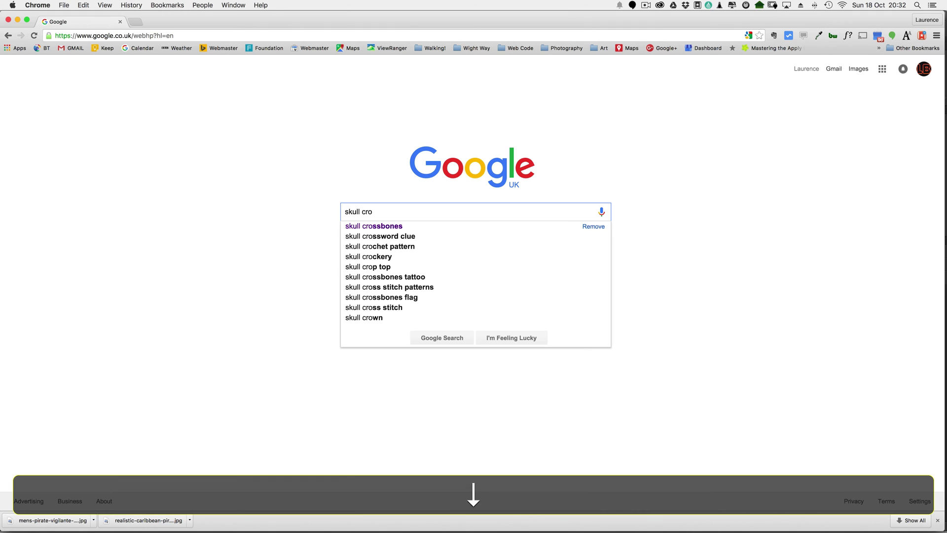
key(Return)
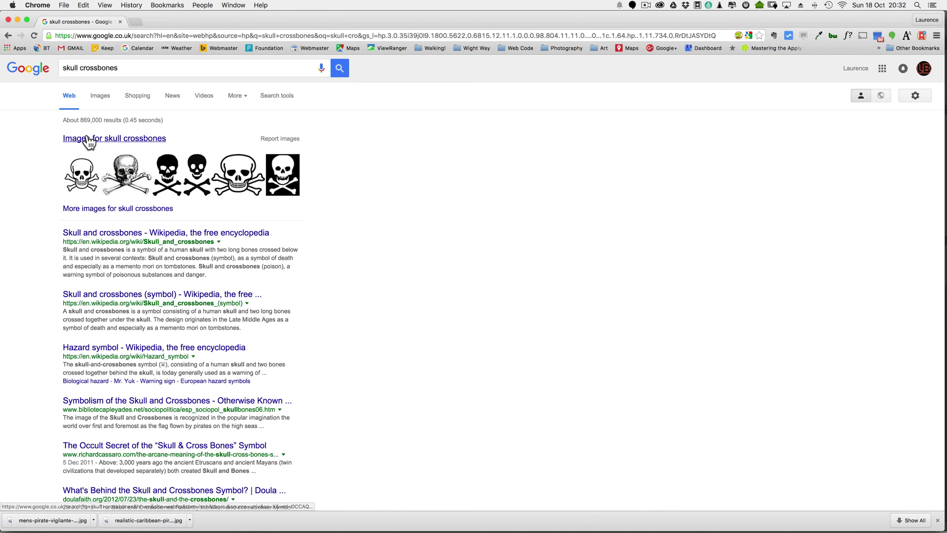
click(88, 140)
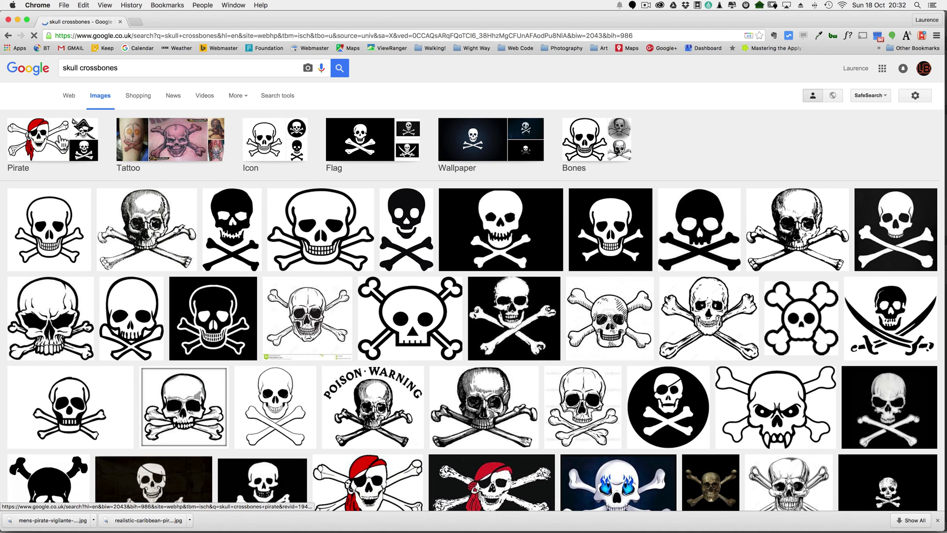
Filter the image results to sizes larger than 4 MP
click(277, 95)
click(69, 120)
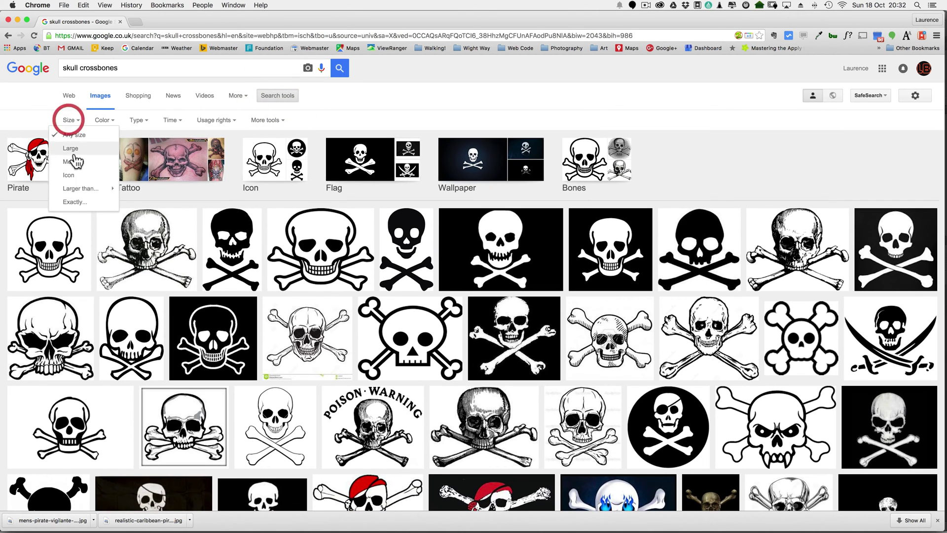
mouse_move(73, 190)
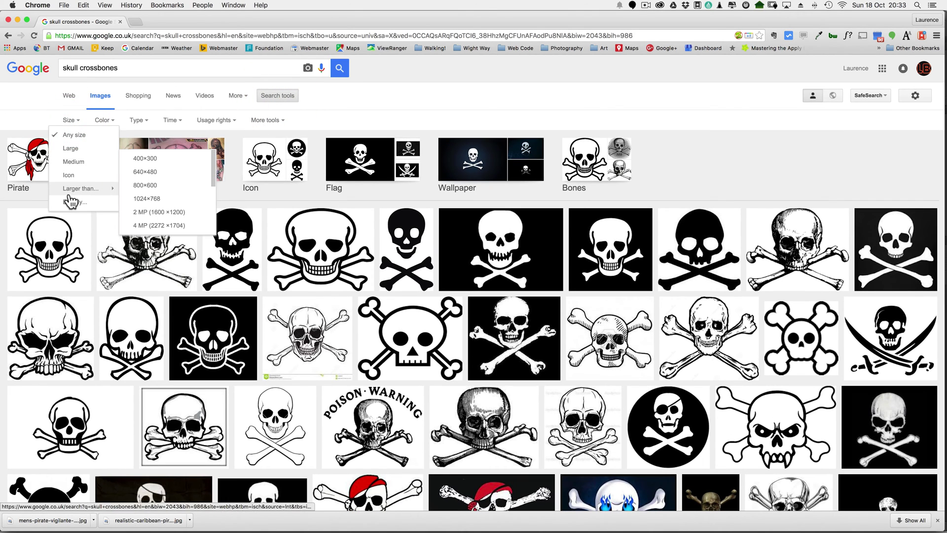
click(147, 226)
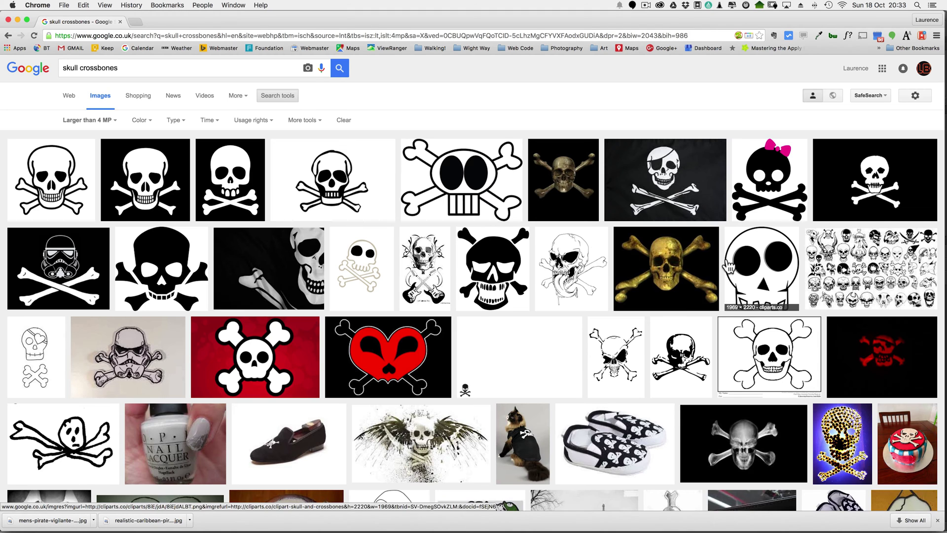
Open the gold skull-and-crossbones image at full size and save it to the Desktop
click(666, 277)
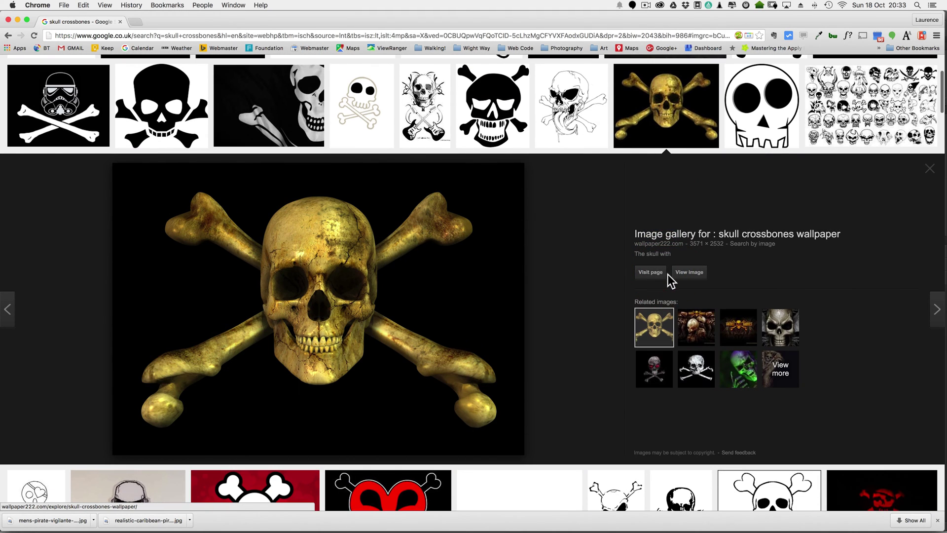
click(688, 272)
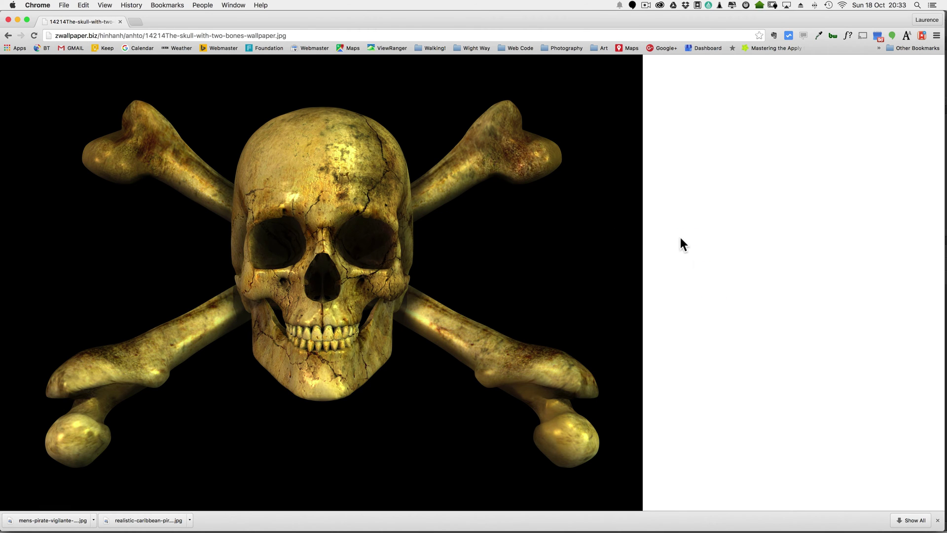
right_click(681, 238)
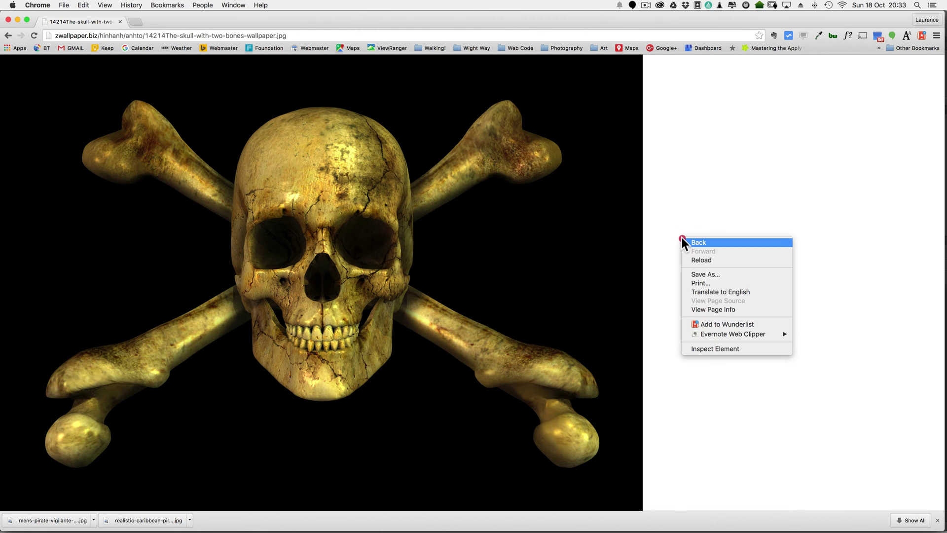
click(698, 274)
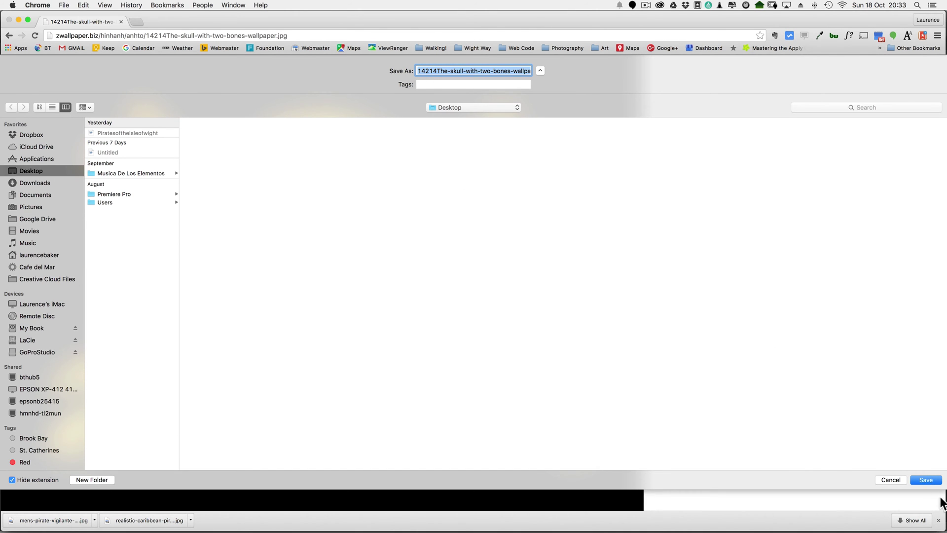
click(919, 477)
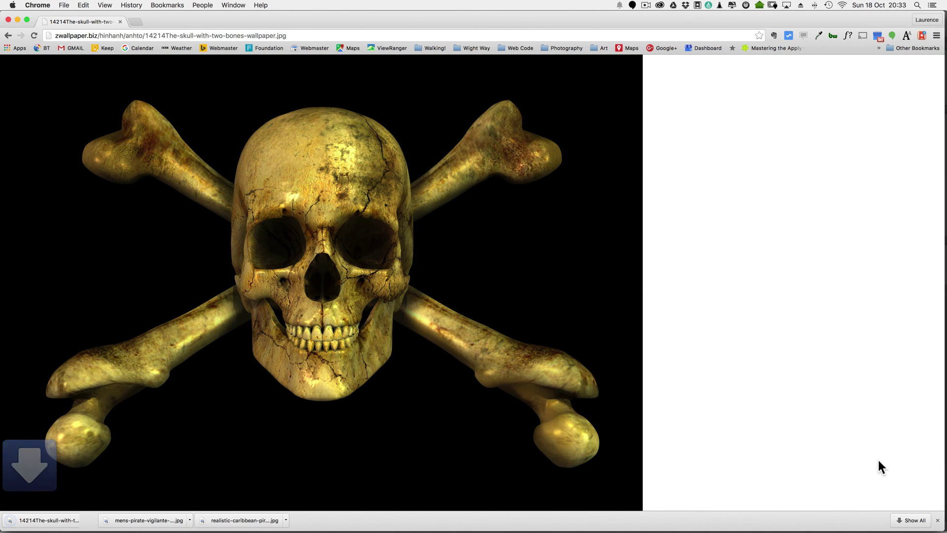
Open the saved skull JPG from the Desktop in Photoshop and select the Move tool
key(super+Tab)
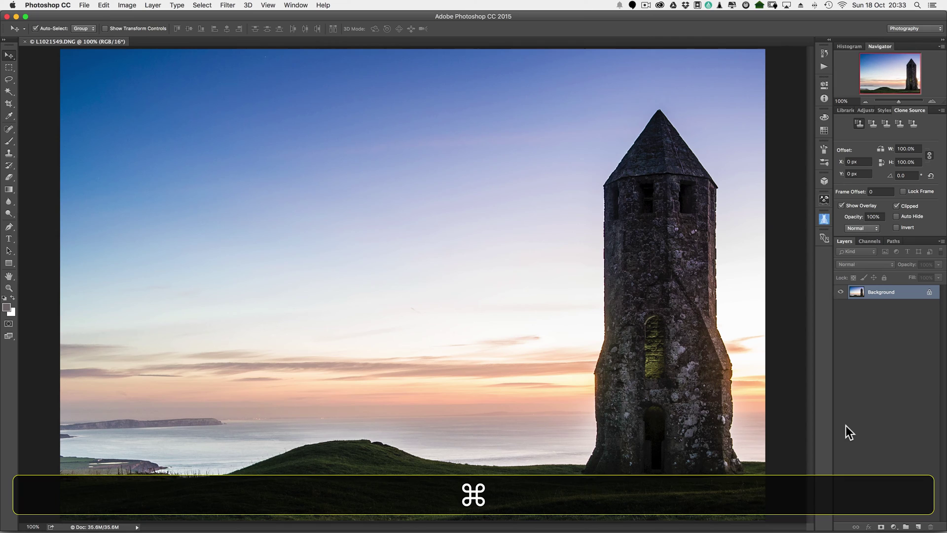
key(super+o)
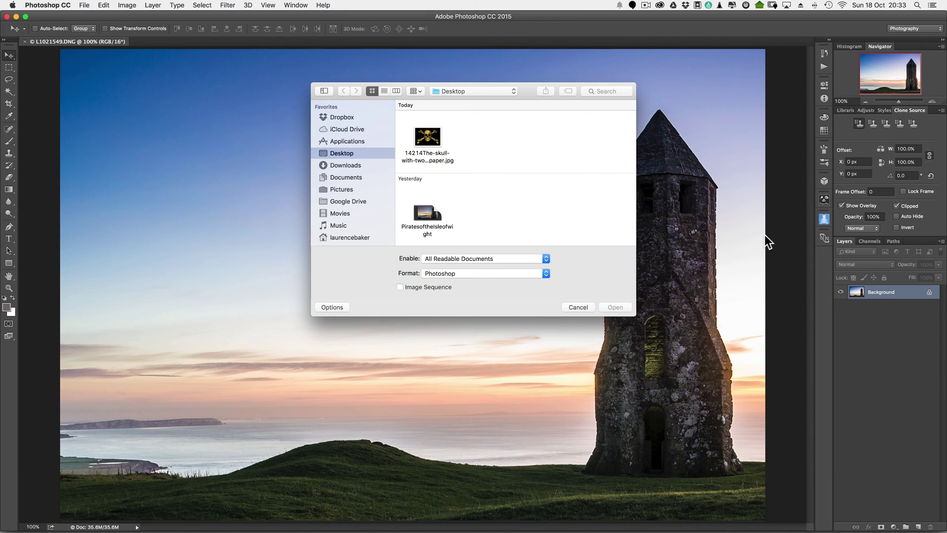
click(427, 137)
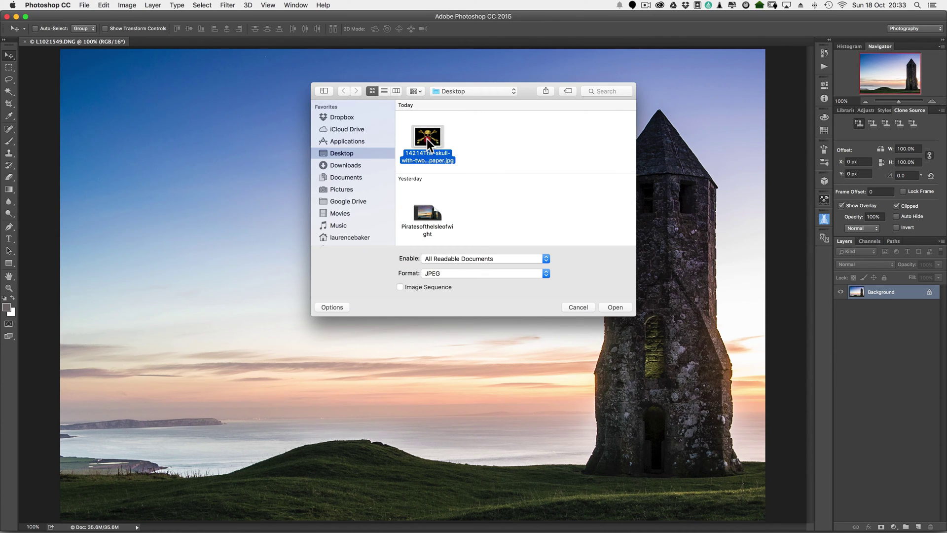
click(614, 307)
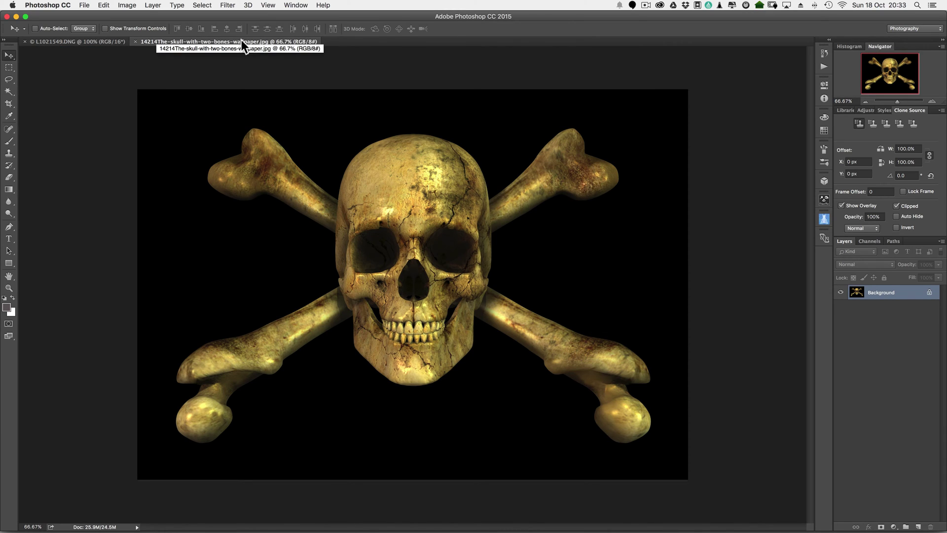
click(9, 54)
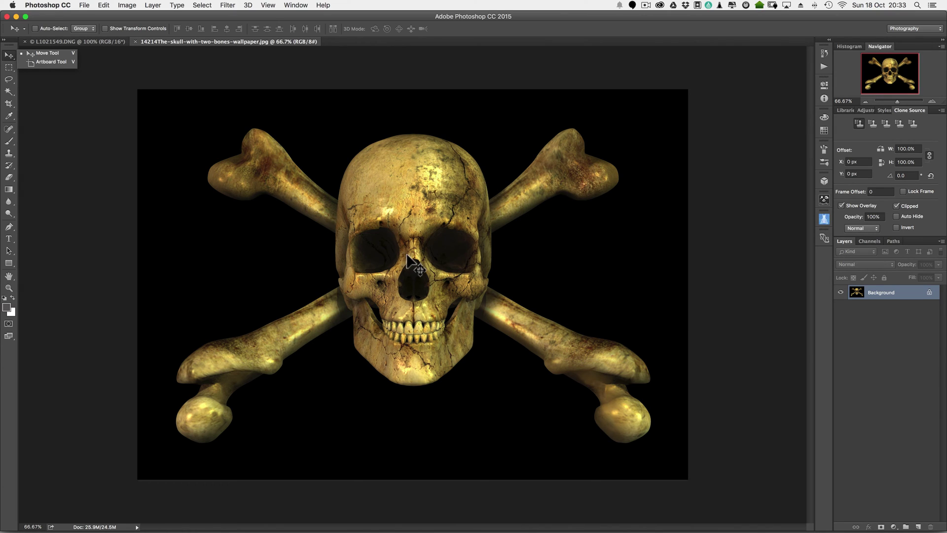
click(406, 251)
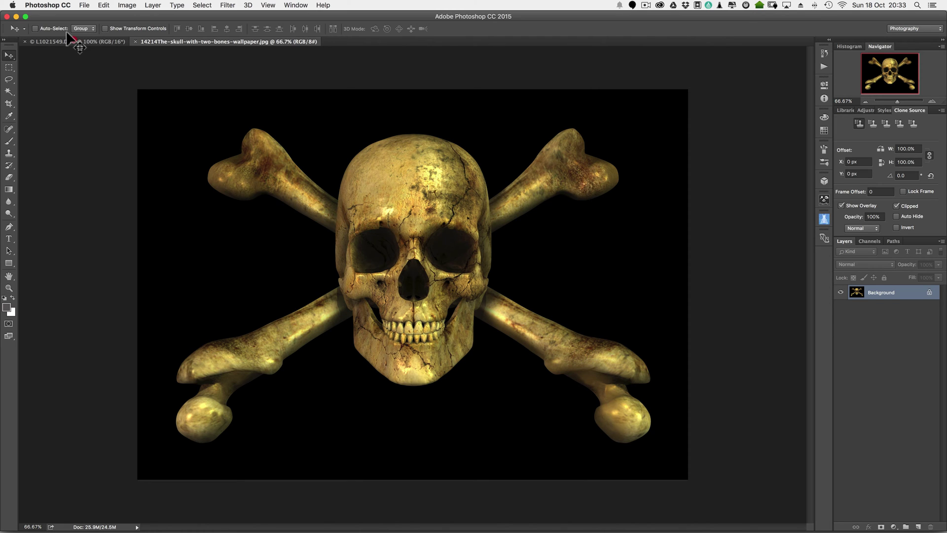
Drop the skull image onto the lighthouse document as Layer 1, accepting the bit-depth warning
mouse_move(74, 40)
mouse_down()
mouse_move(285, 153)
mouse_move(412, 275)
mouse_move(401, 254)
mouse_move(225, 196)
mouse_move(97, 63)
mouse_move(87, 33)
mouse_up()
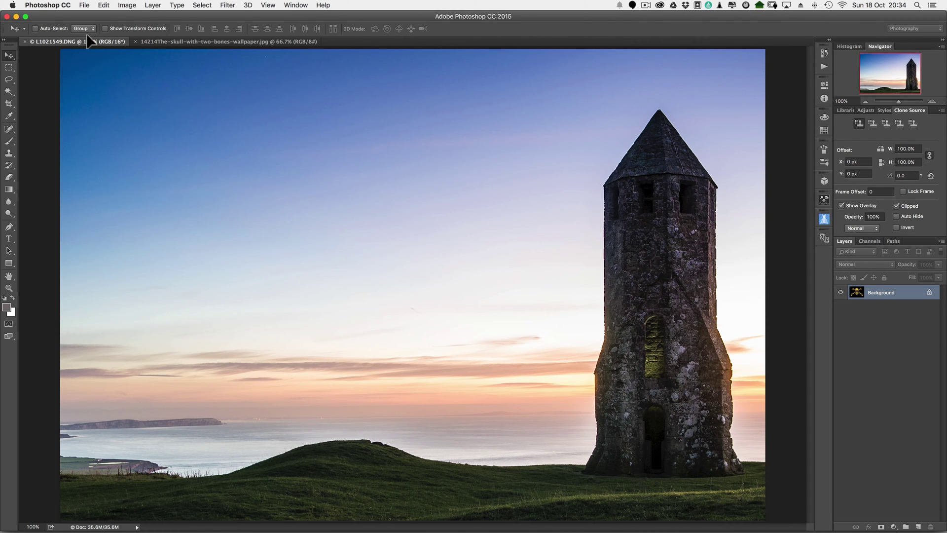
click(360, 266)
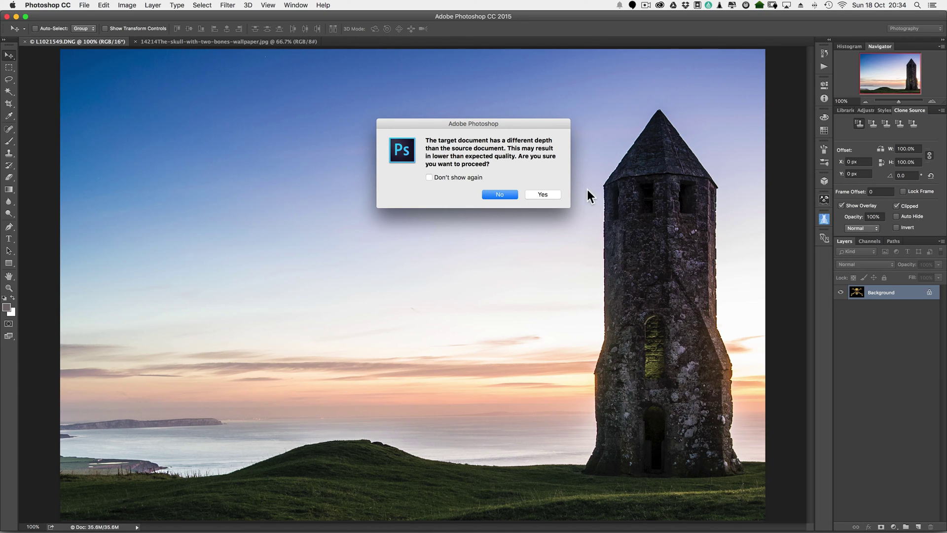
click(543, 194)
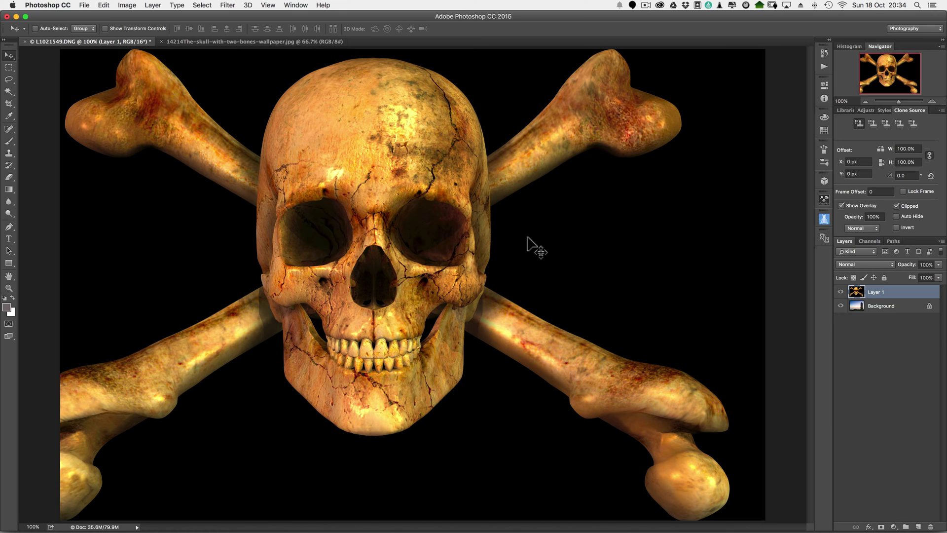
Start Free Transform on the skull layer and fit the whole image on screen
key(super)
key(super+t)
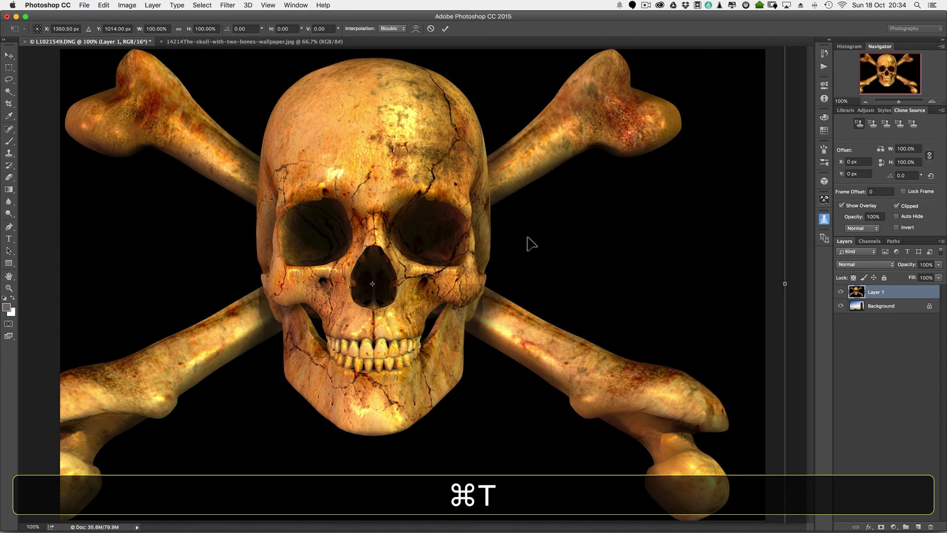
click(105, 5)
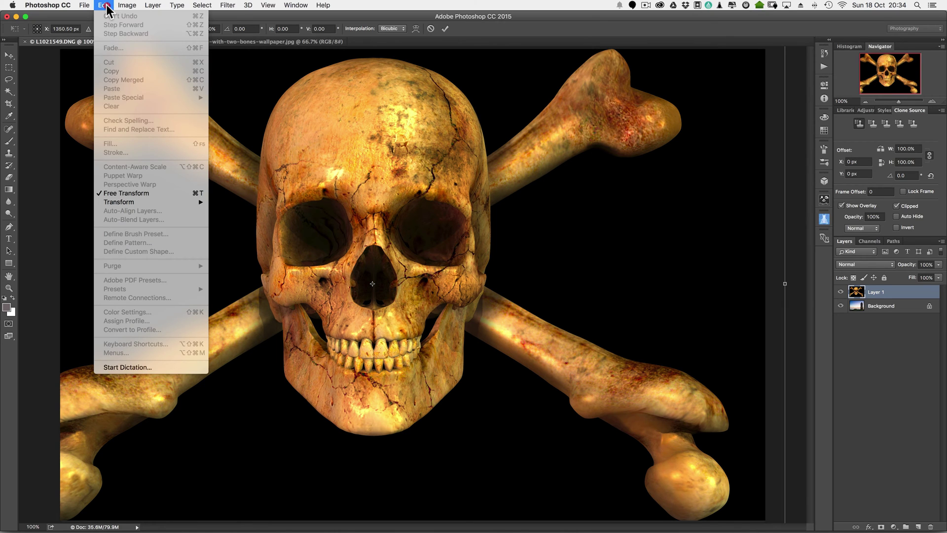
click(106, 6)
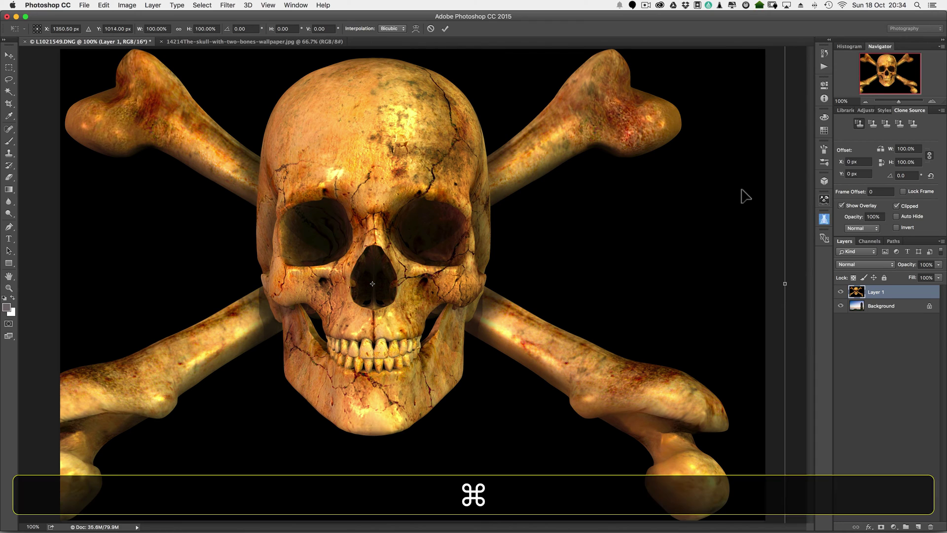
key(super+o)
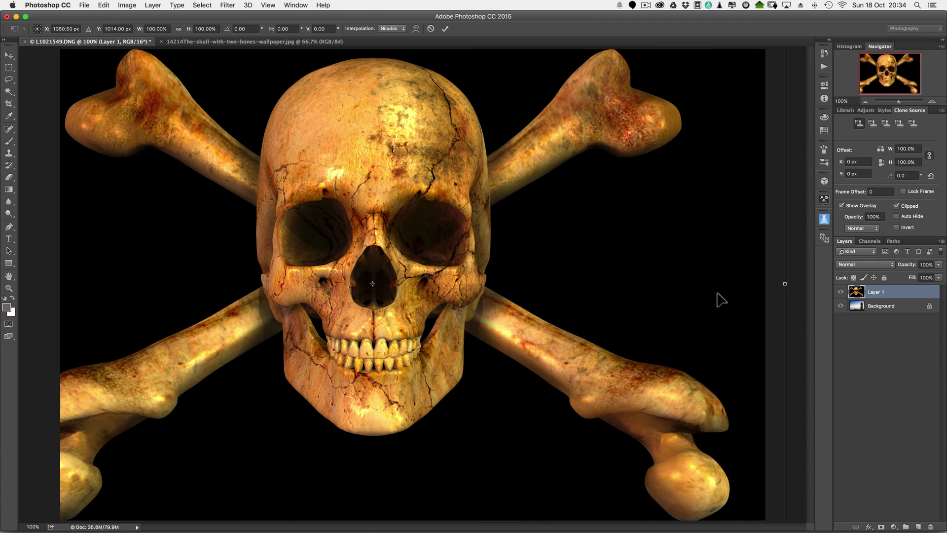
drag(700, 297, 706, 299)
key(super+o)
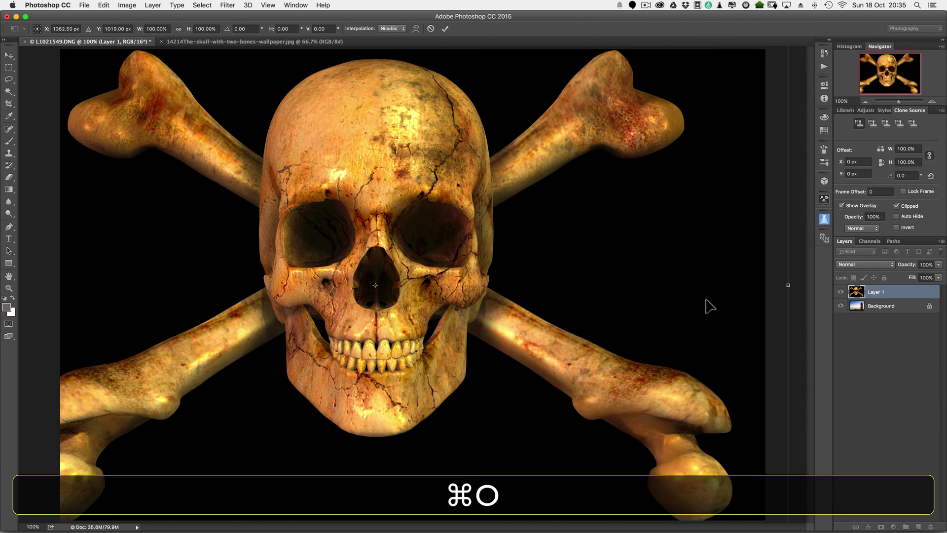
click(497, 144)
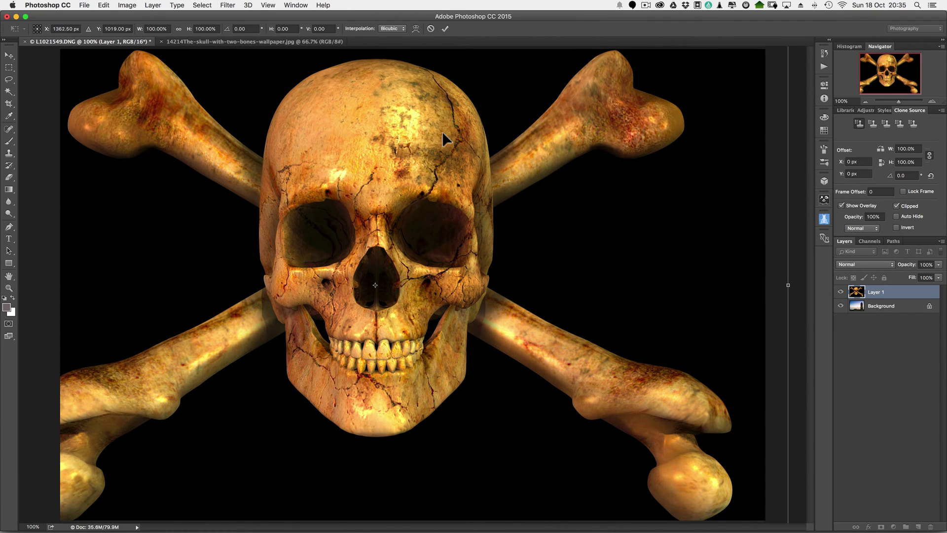
click(268, 5)
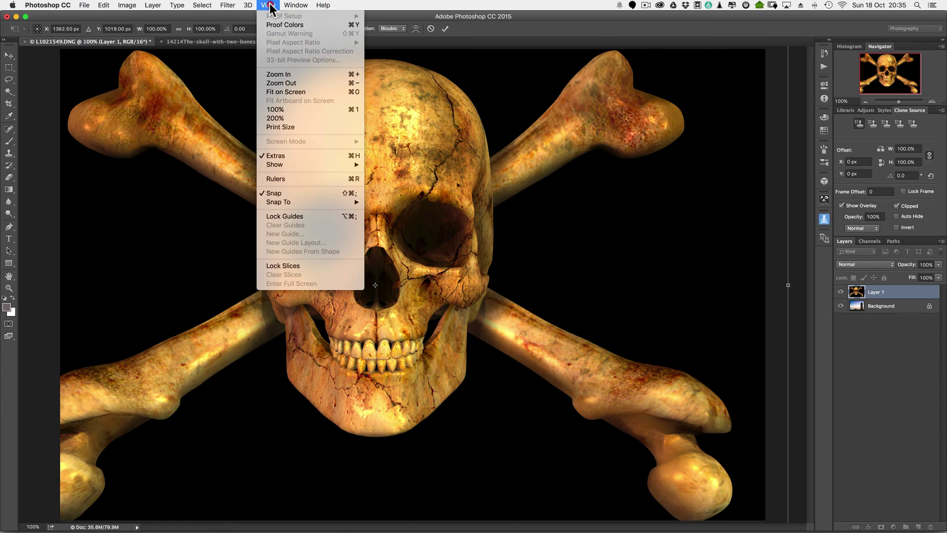
click(286, 92)
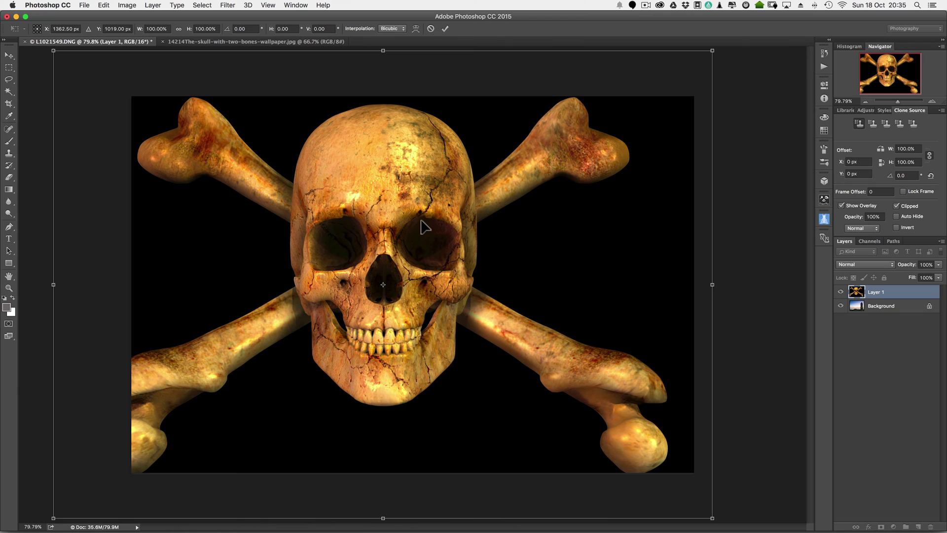
Scale the skull proportionally to about a quarter size and place it in the sky left of the tower
key(shift)
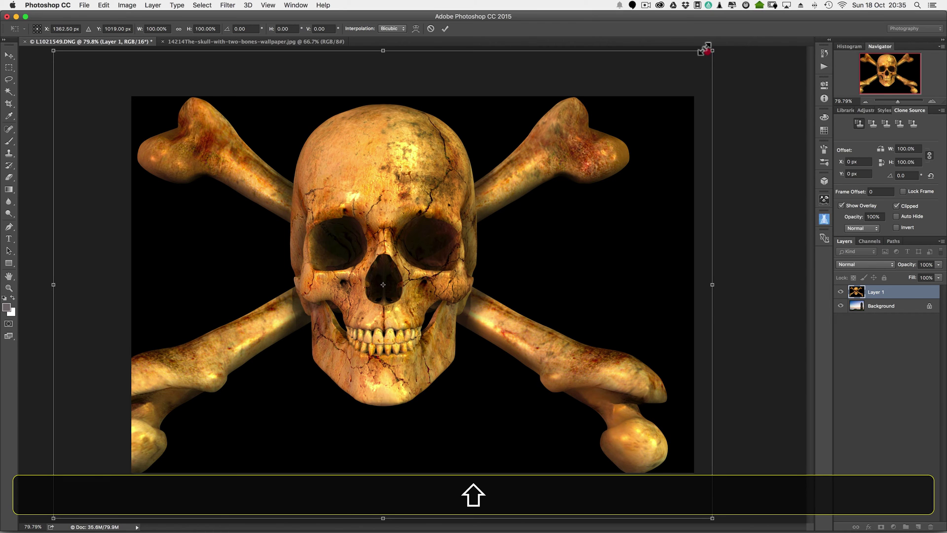
drag(710, 48, 354, 305)
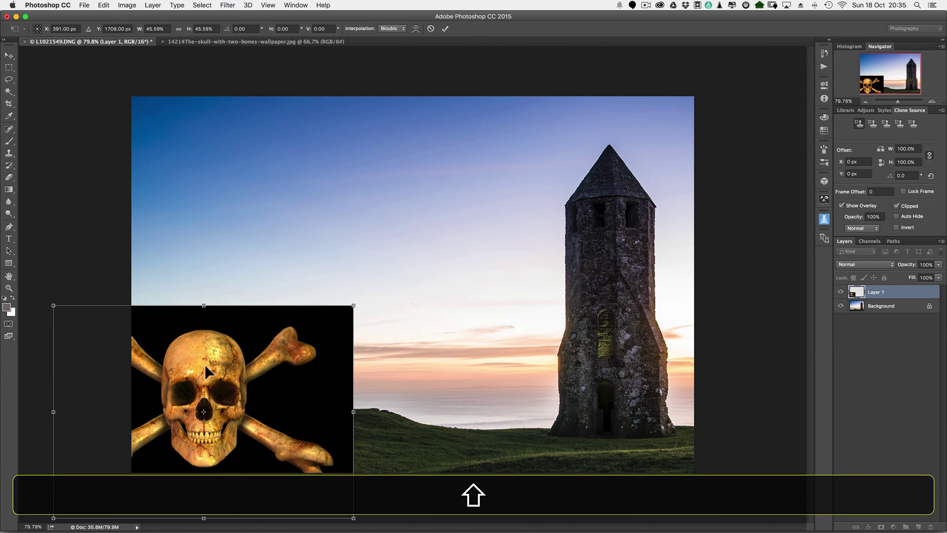
drag(241, 334, 395, 154)
key(shift)
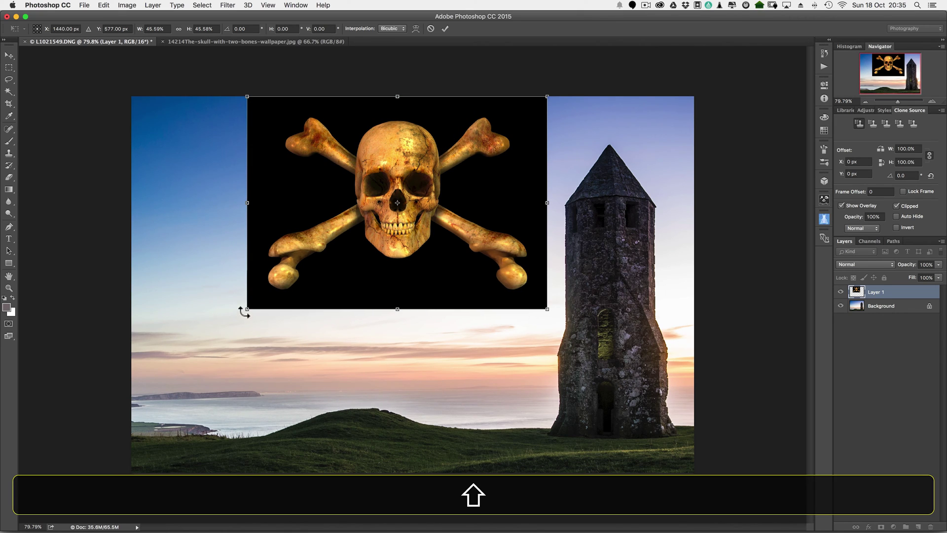
drag(247, 307, 295, 276)
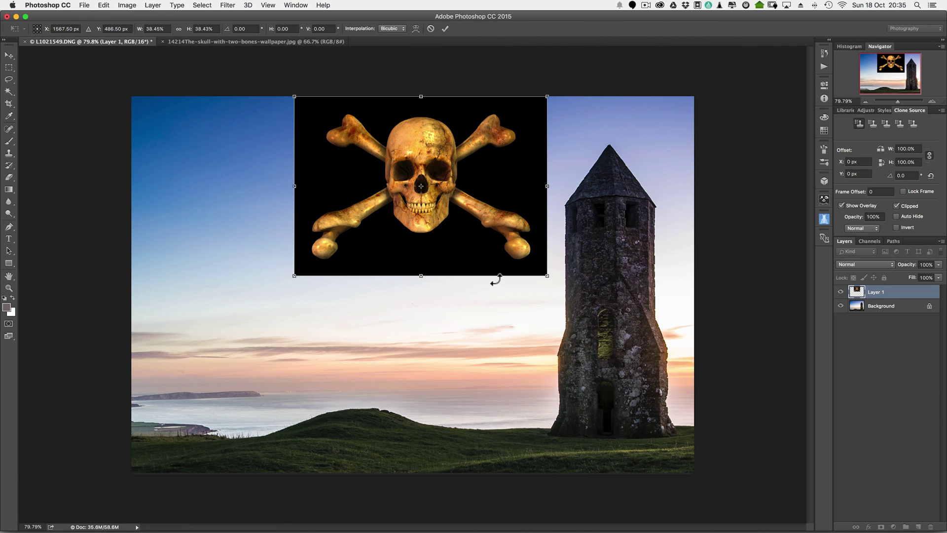
key(shift)
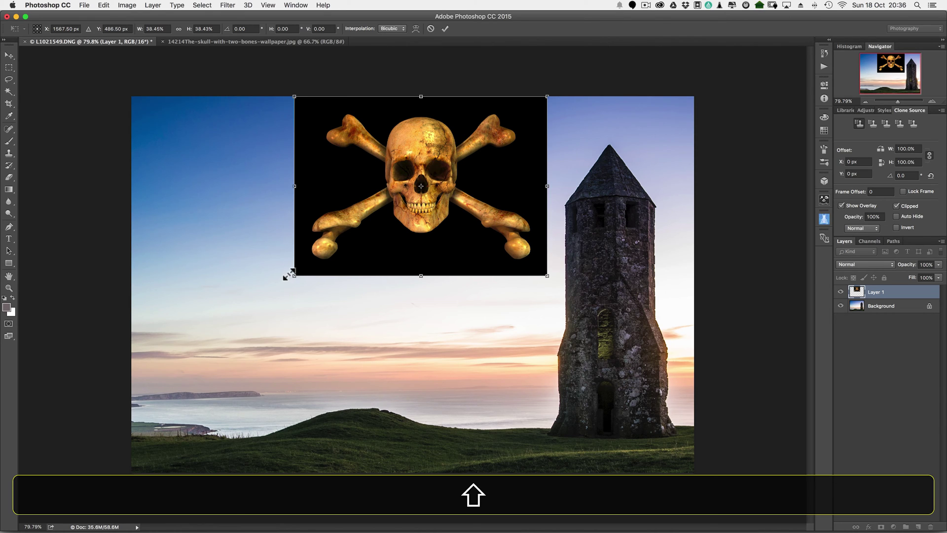
drag(296, 275, 375, 224)
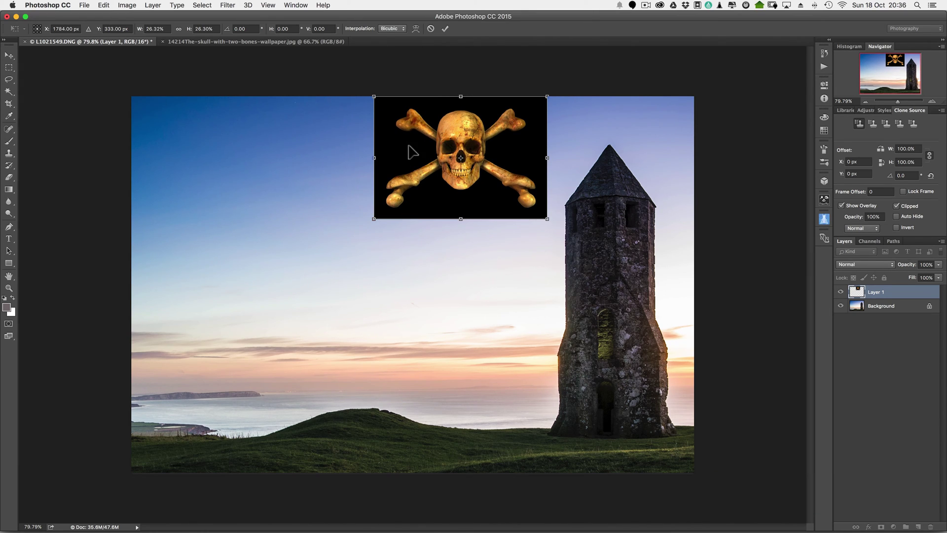
drag(422, 145, 396, 162)
key(Return)
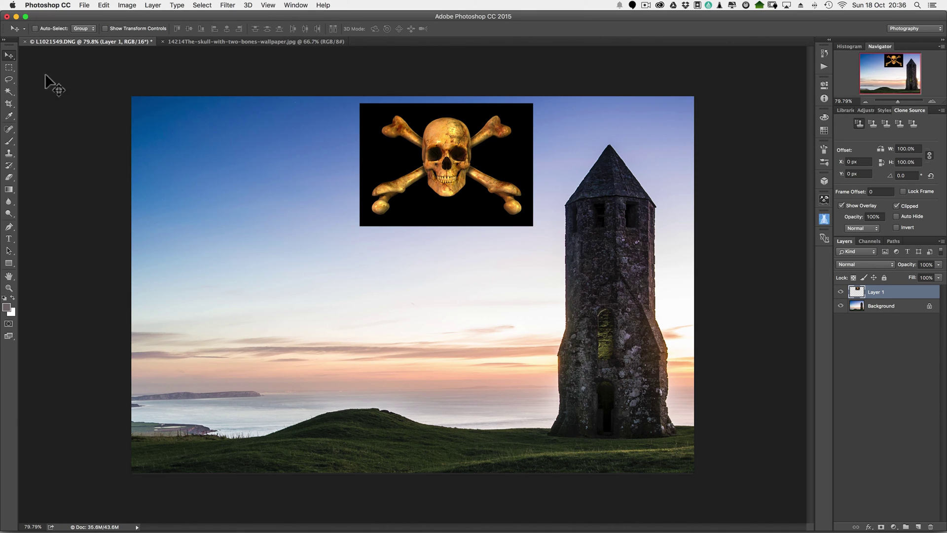
click(202, 5)
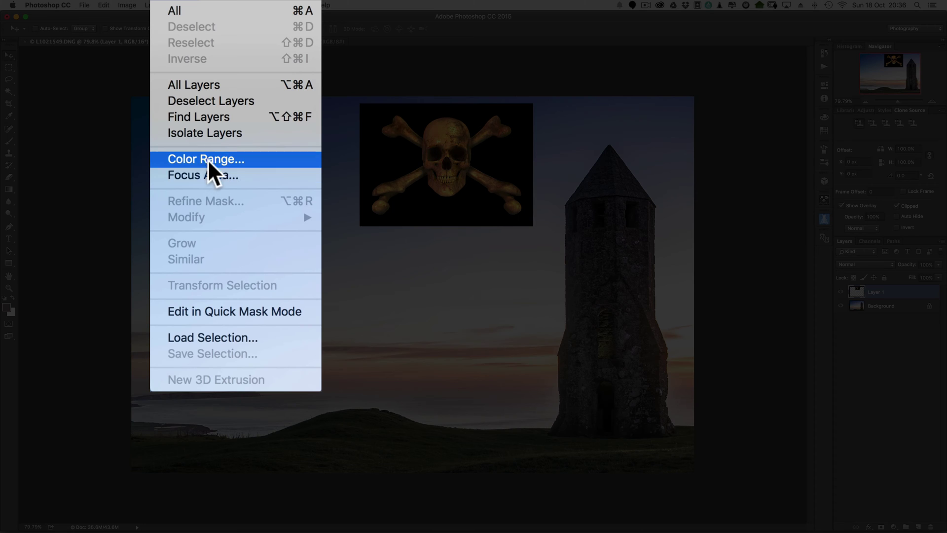
click(8, 93)
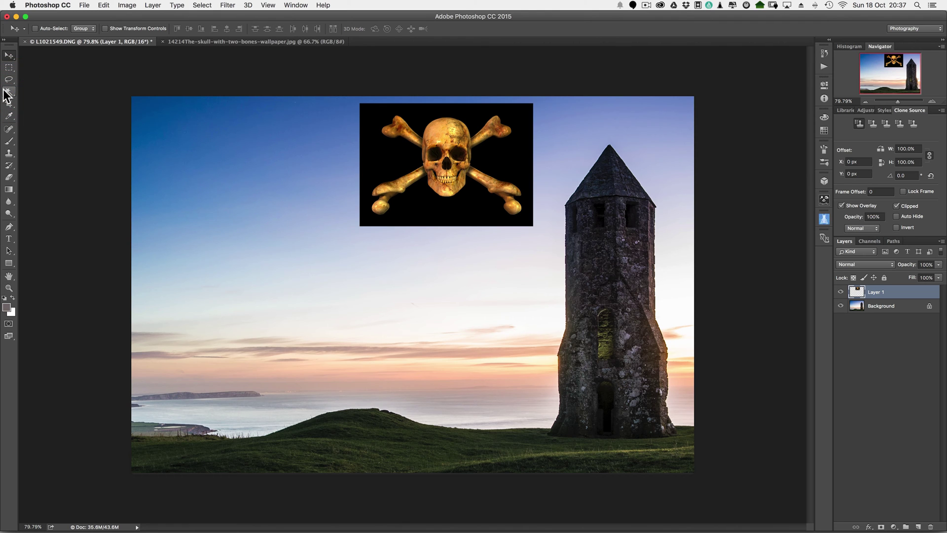
Delete the skull's black background using the Magic Wand at tolerance 32, then deselect
click(9, 93)
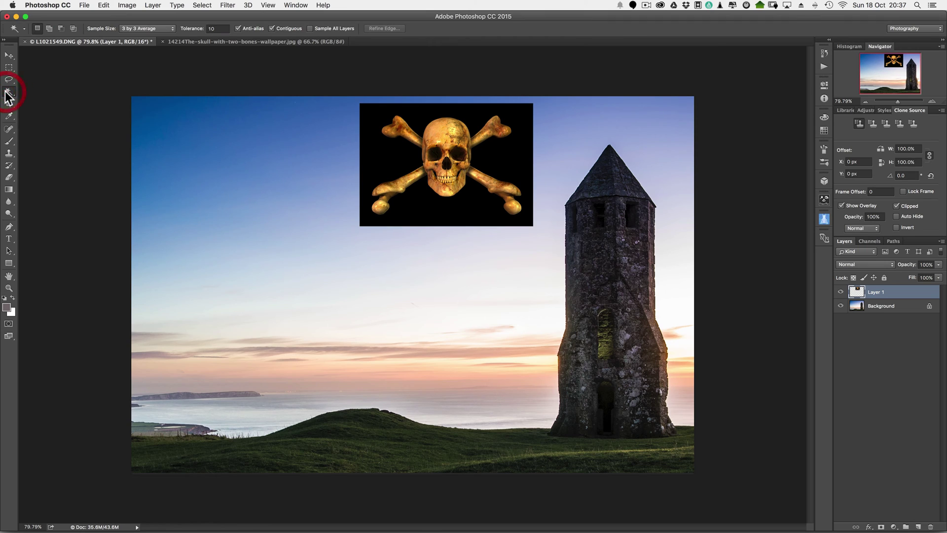
click(217, 29)
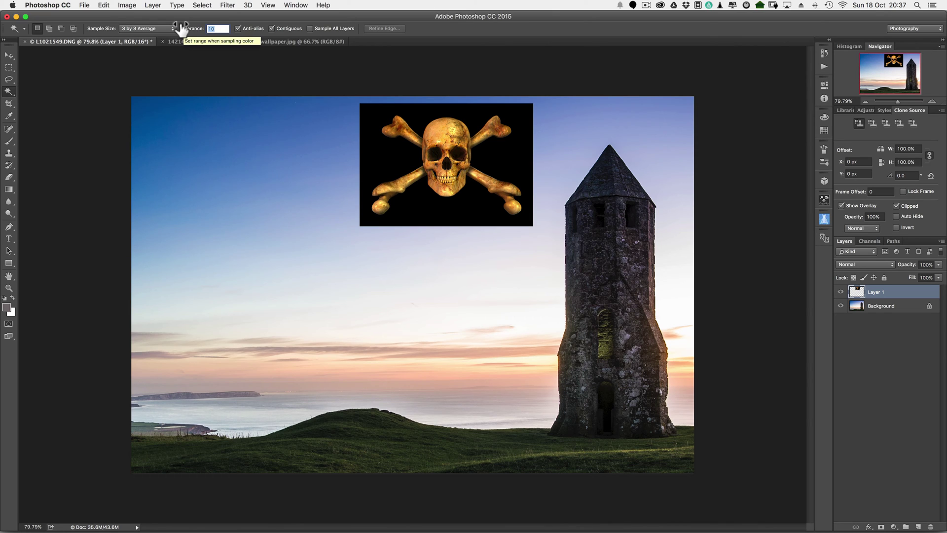
text(32)
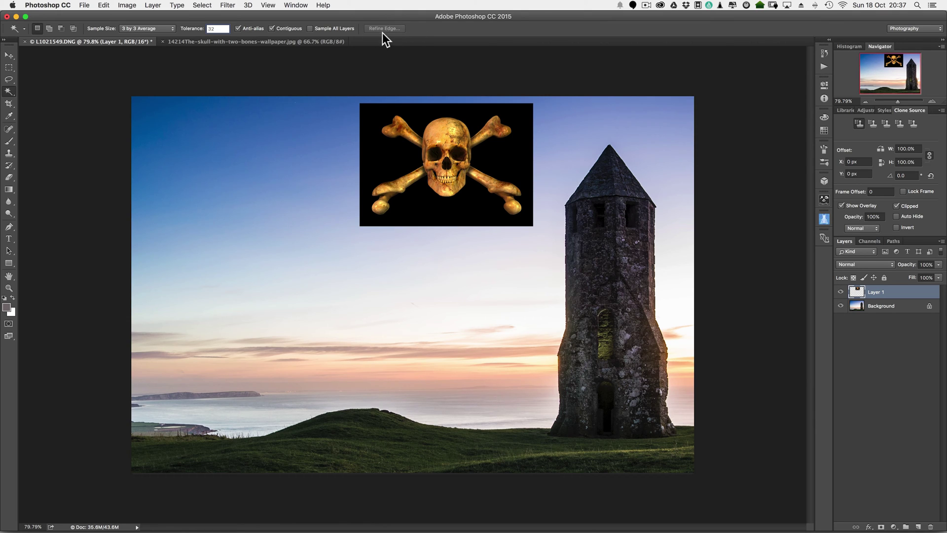
click(382, 152)
key(BackSpace)
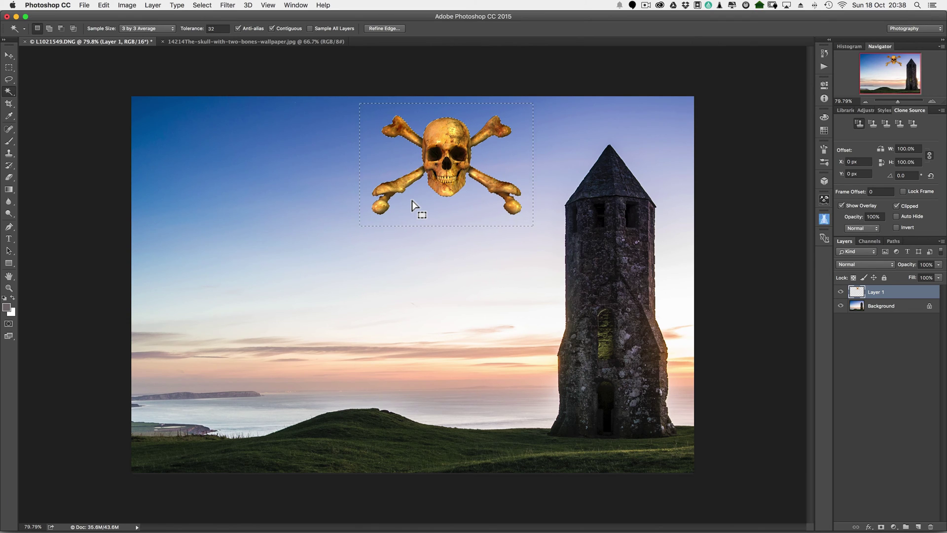
key(super+d)
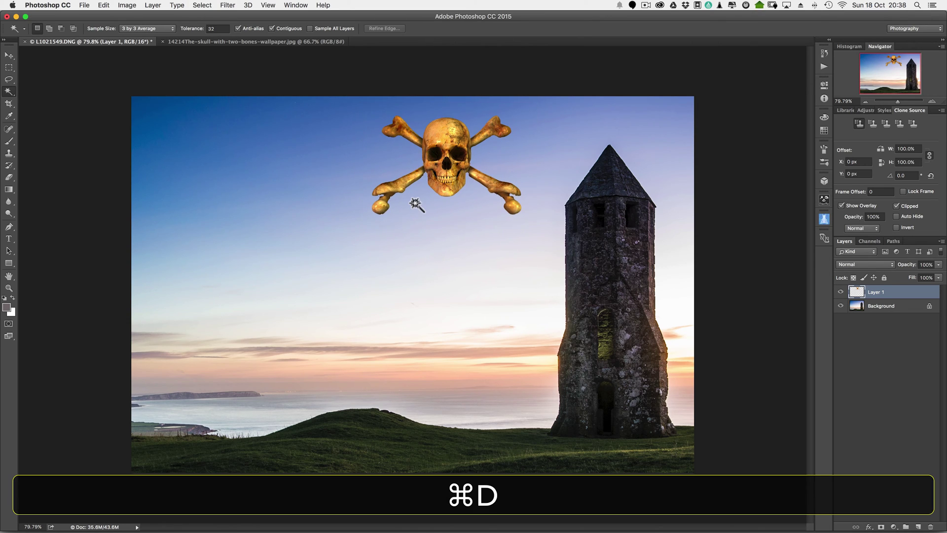
Browse the Select menu and the alternative selection tools without choosing anything
click(203, 6)
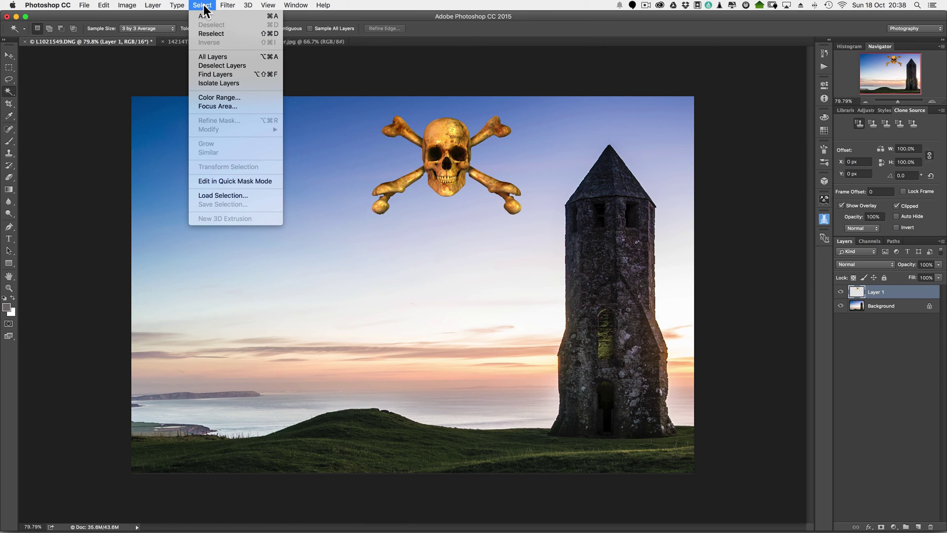
click(203, 7)
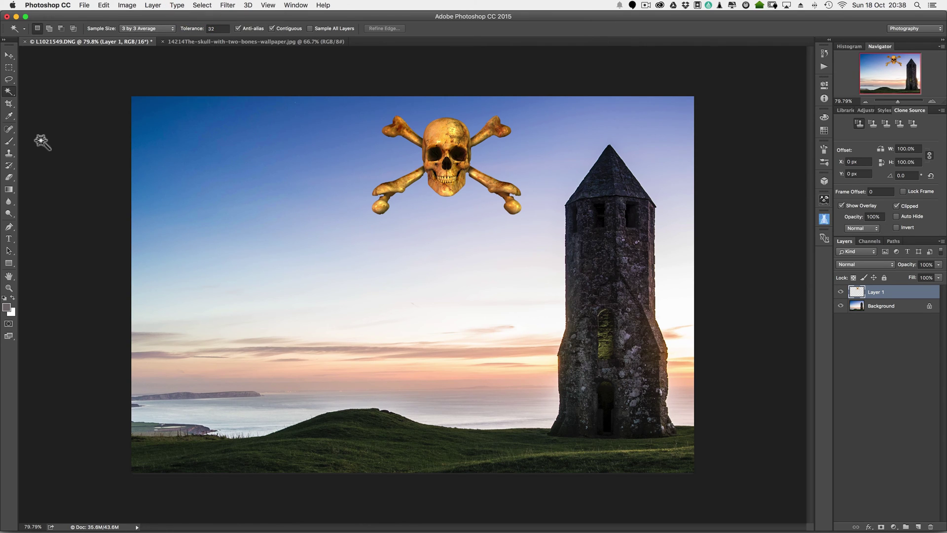
click(10, 92)
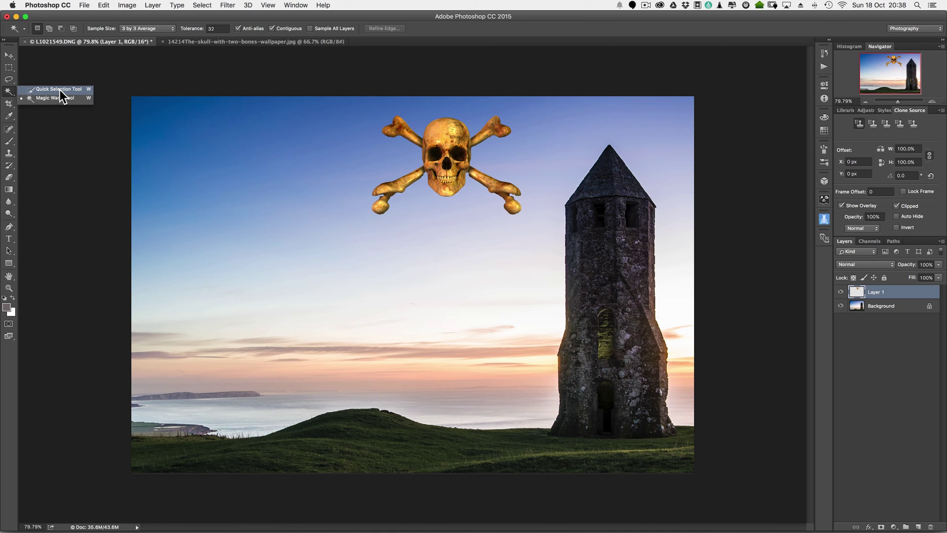
Set Layer 1's blend mode to Soft Light, then change it to Overlay
click(74, 227)
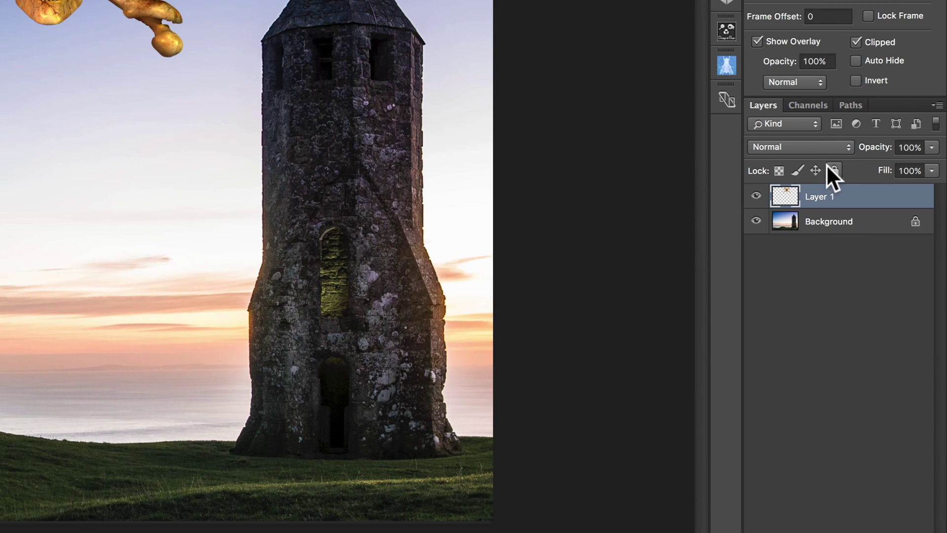
click(817, 148)
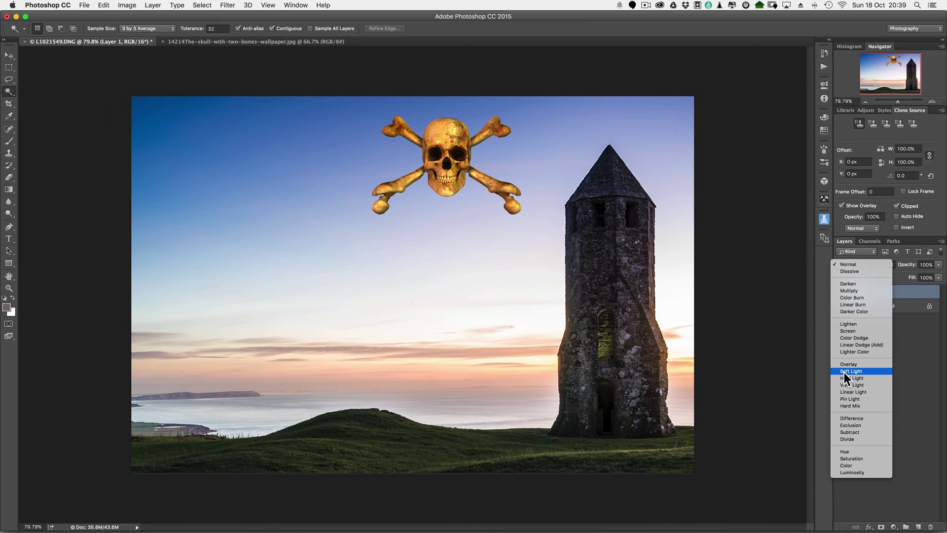
click(817, 358)
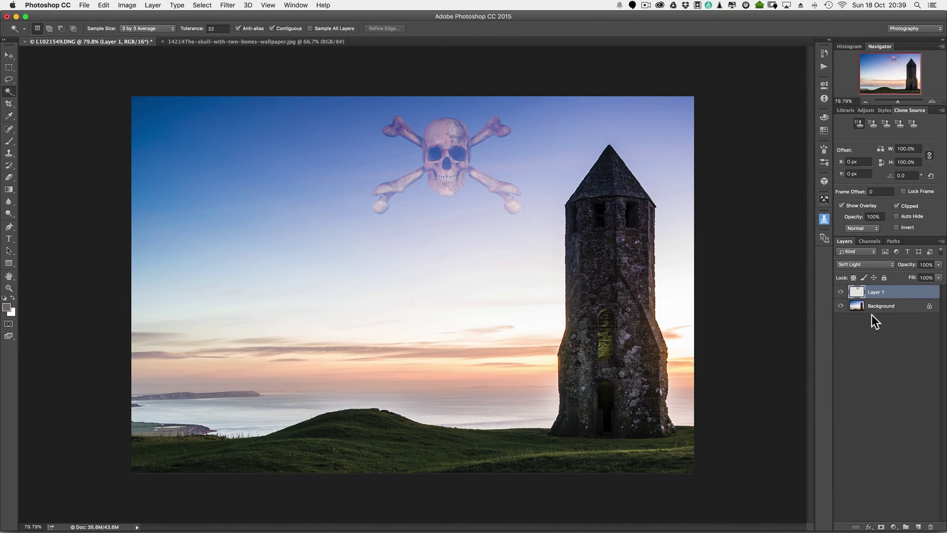
click(857, 265)
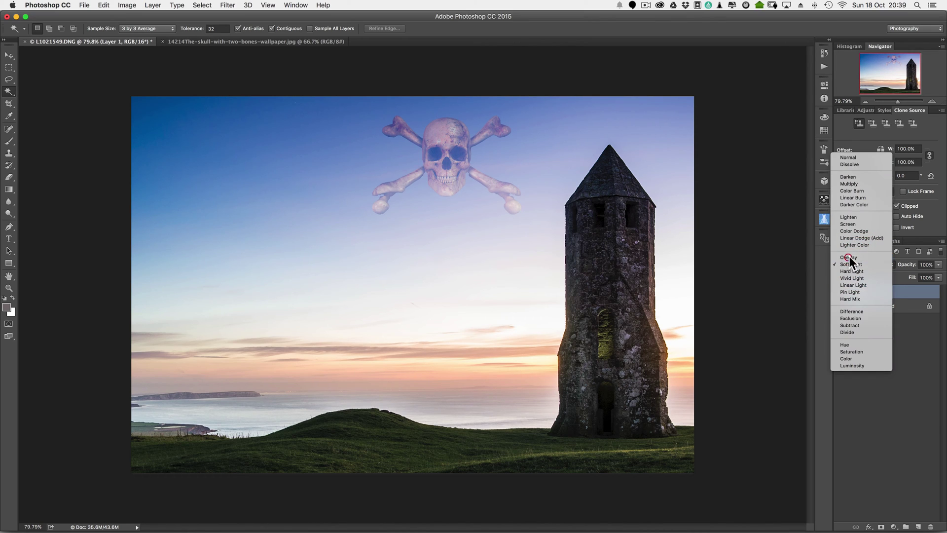
click(849, 257)
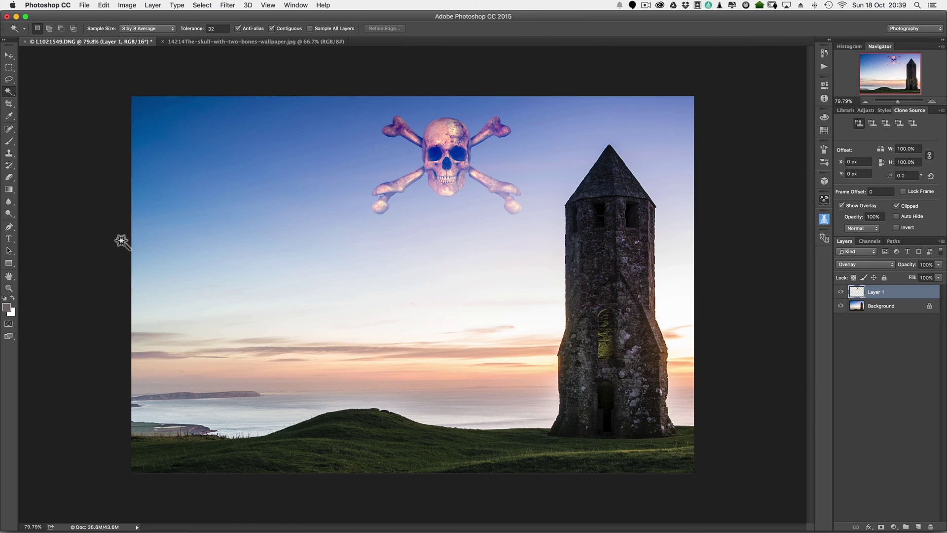
Select the Type tool and set the text colour to dark red 210303
key(t)
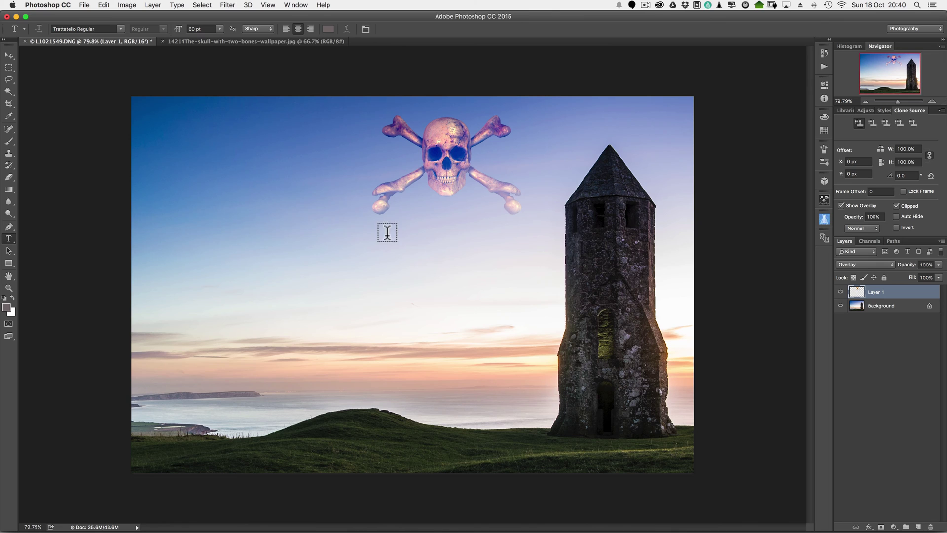
click(328, 29)
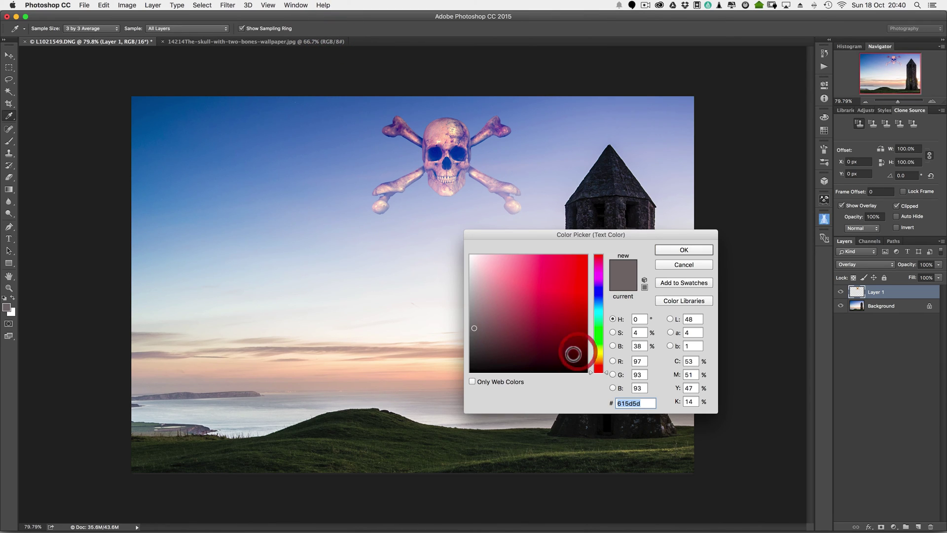
click(578, 352)
drag(578, 351, 577, 358)
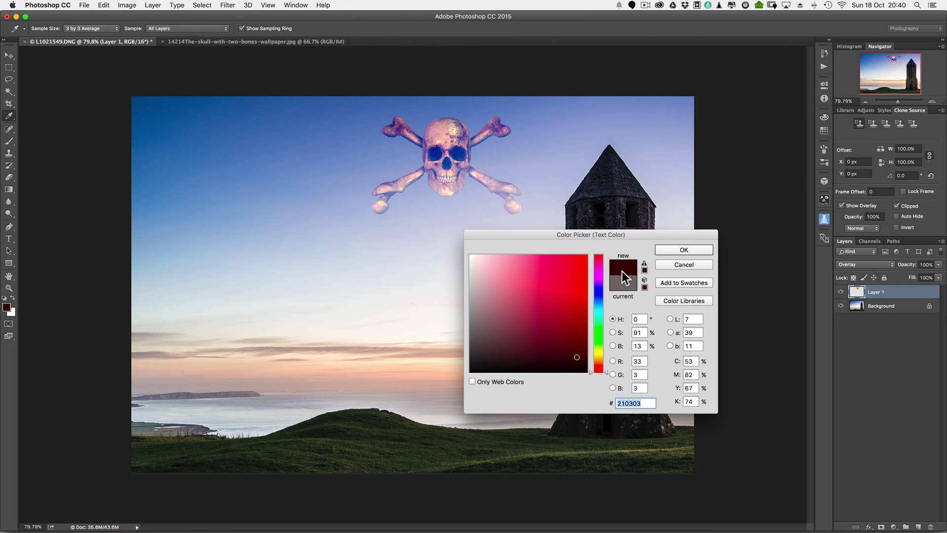
click(675, 248)
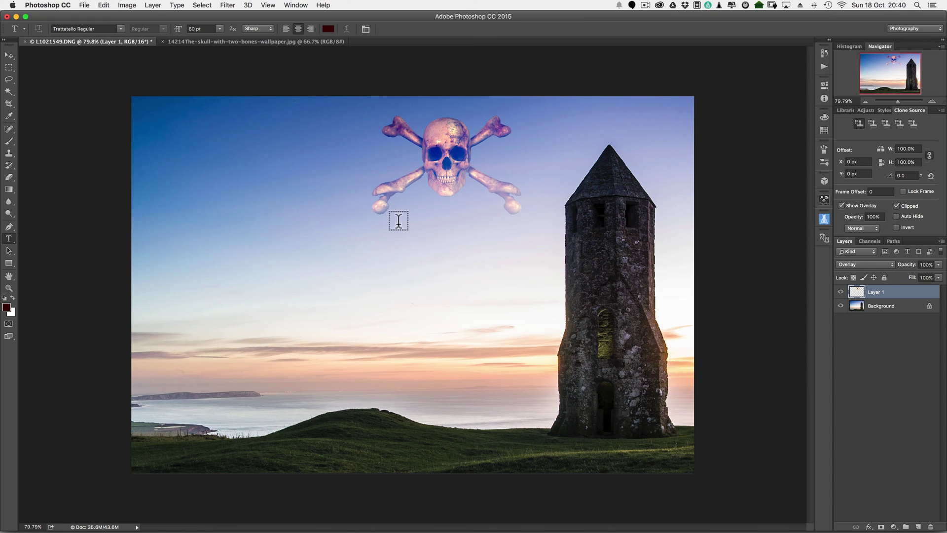
Type 'Pirates / of the / Isle of Wight' on three lines below the skull, fixing a typo
click(400, 232)
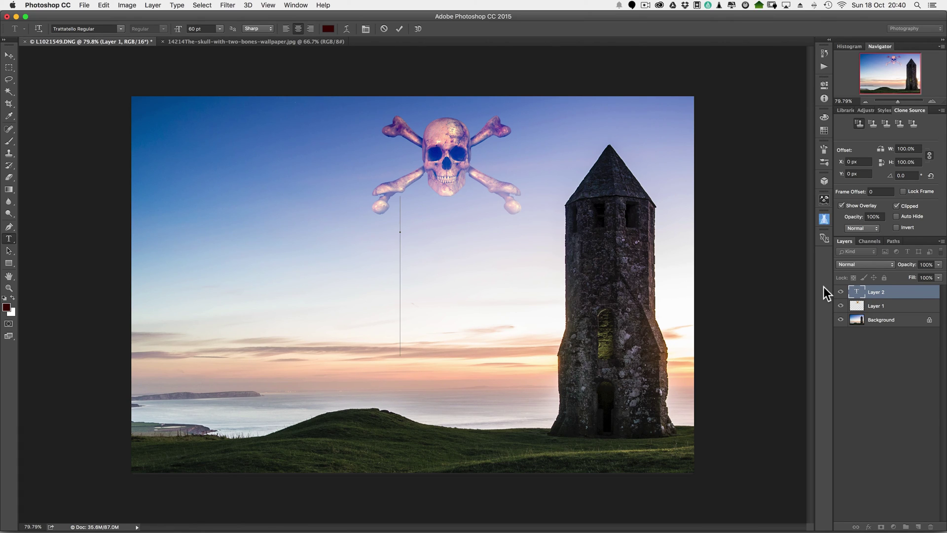
text(Pir)
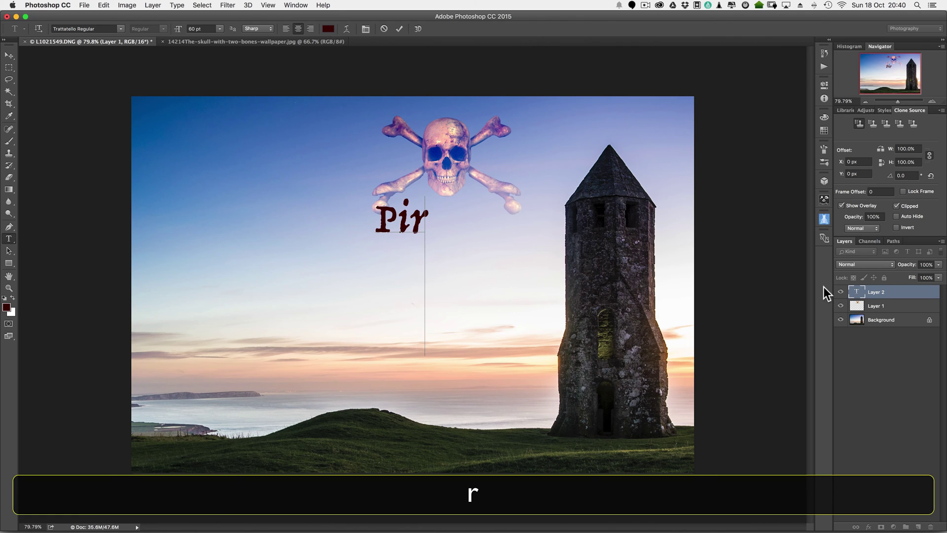
text(ates)
key(Return)
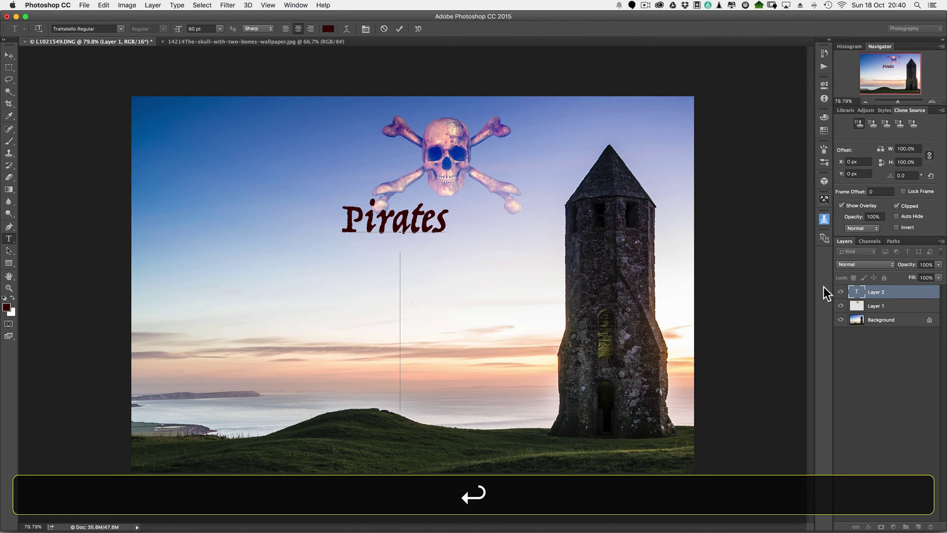
text(of the)
key(Return)
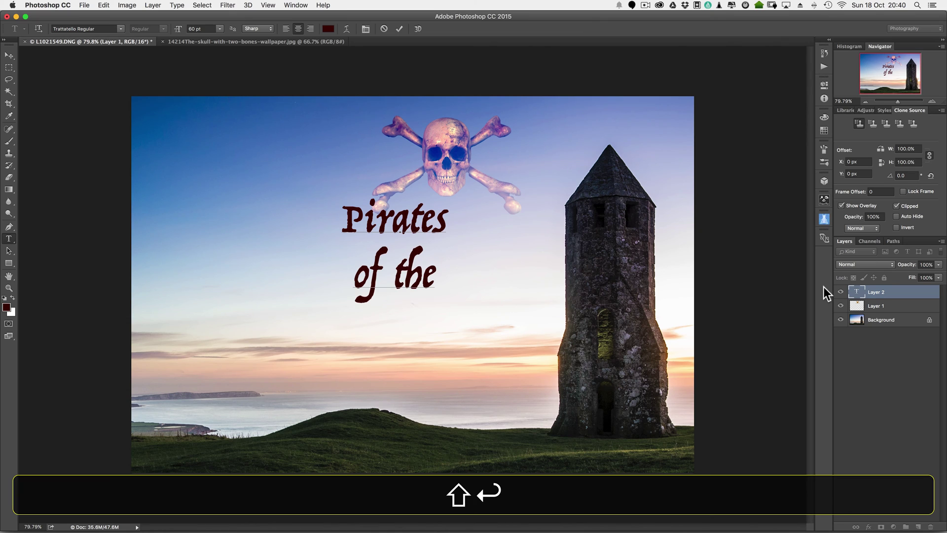
text(Isle of Wiog)
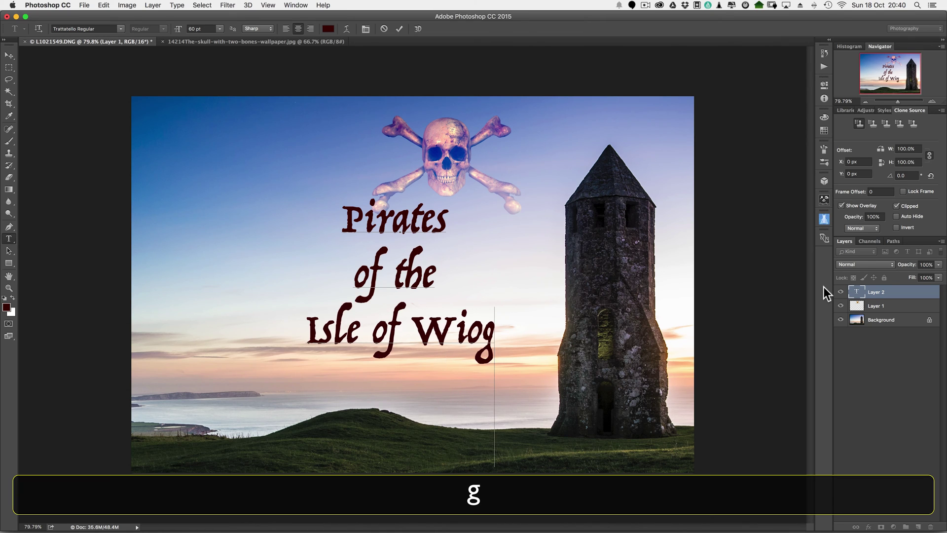
key(BackSpace)
key(BackSpace)
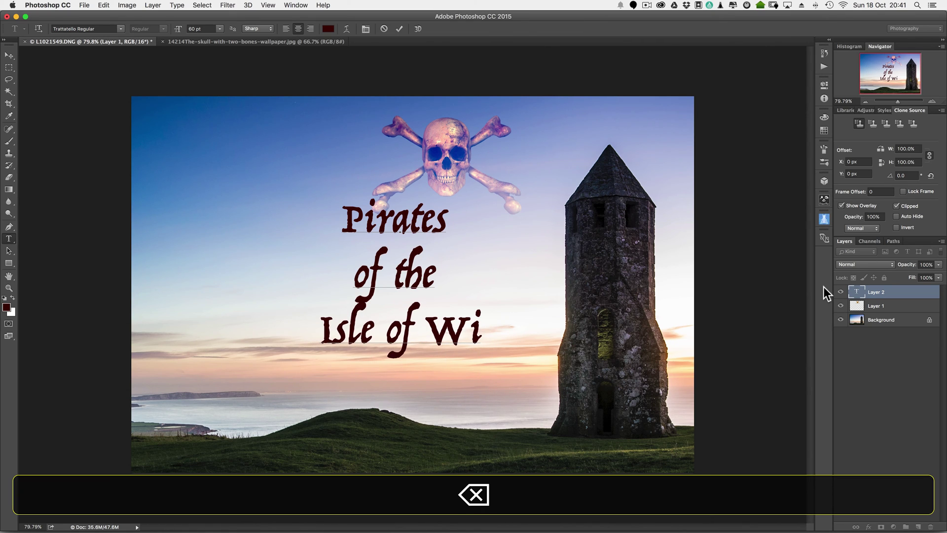
text(ght)
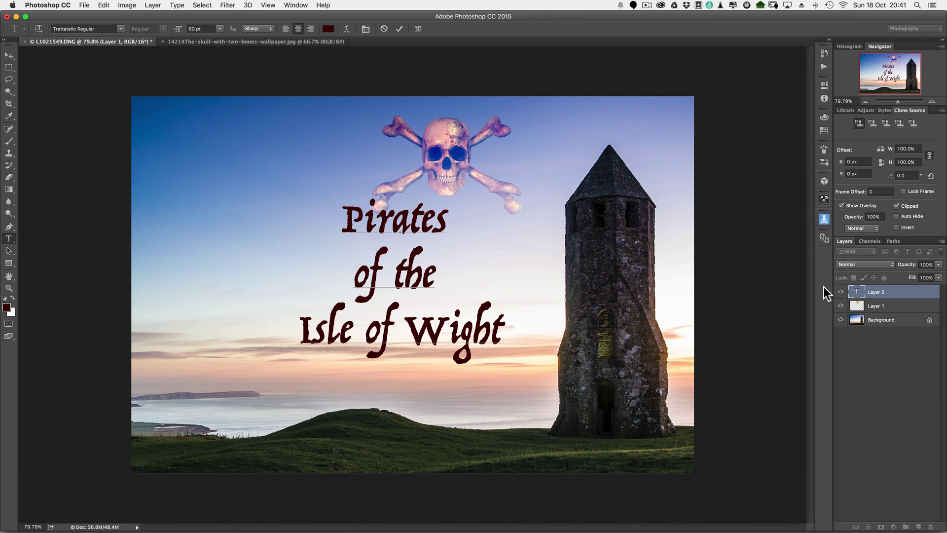
Commit the title, drag it right and down beneath the skull, then bring up the crop frame
click(9, 54)
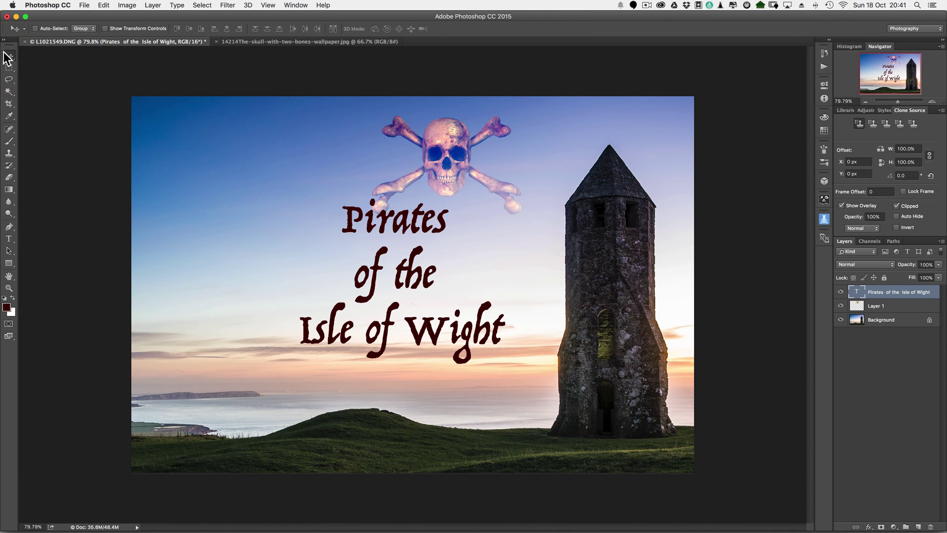
drag(369, 261, 420, 271)
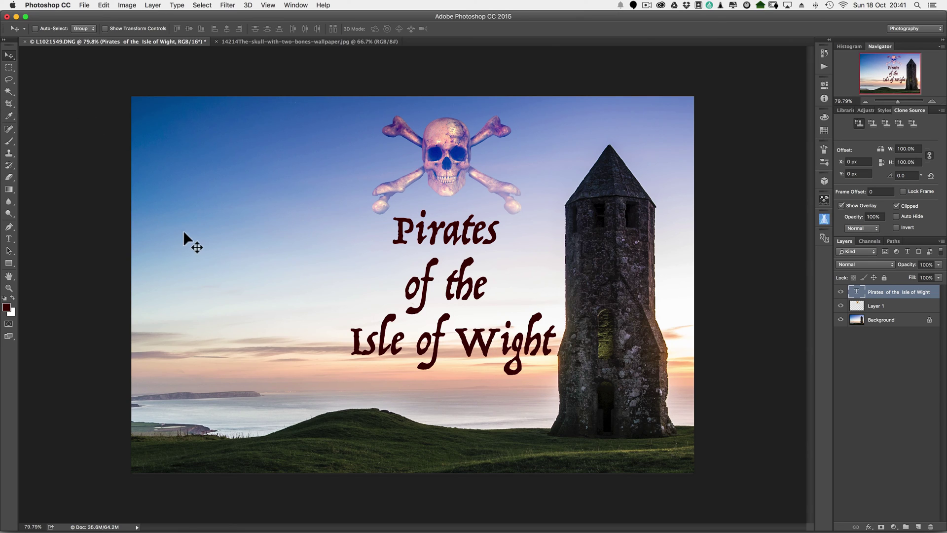
click(9, 91)
click(9, 104)
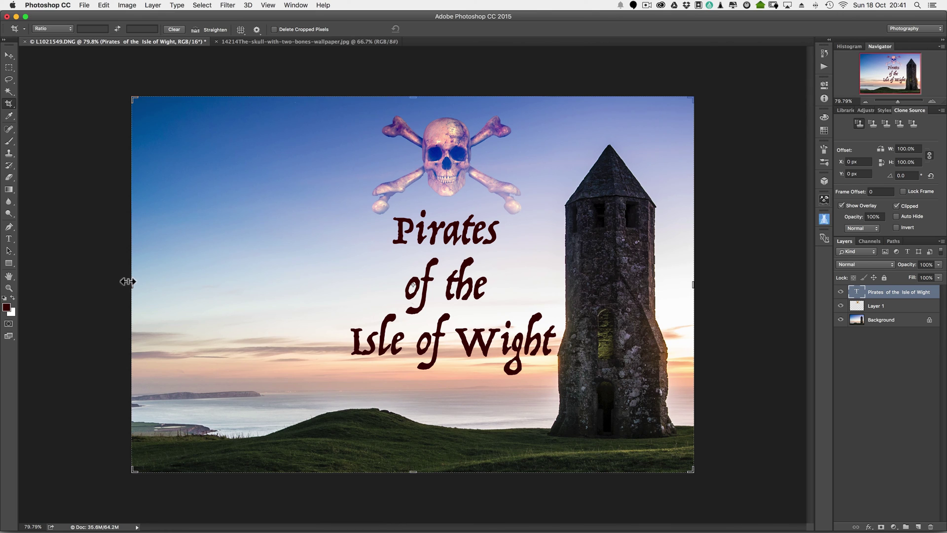
Crop the photo to a narrow portrait frame around the skull, title and tower
drag(128, 281, 222, 289)
drag(597, 280, 592, 290)
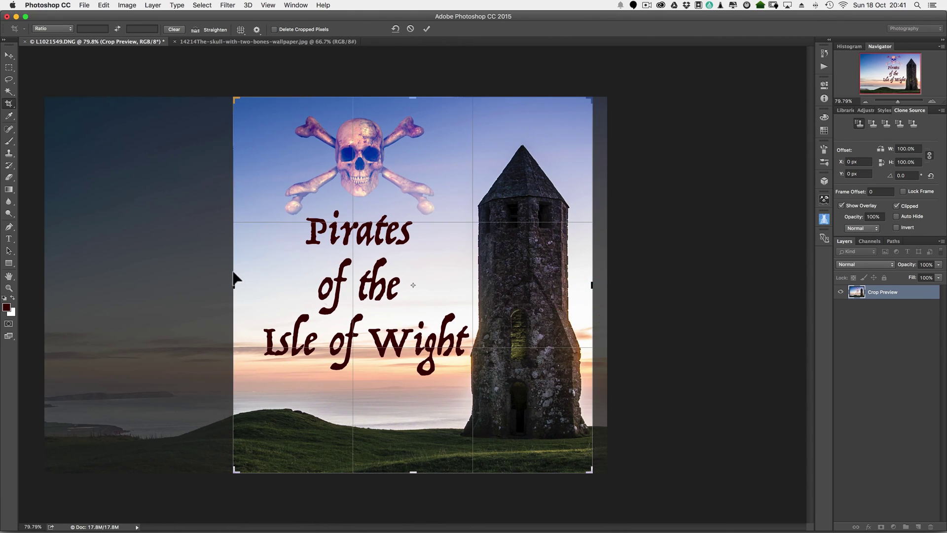
drag(230, 277, 242, 286)
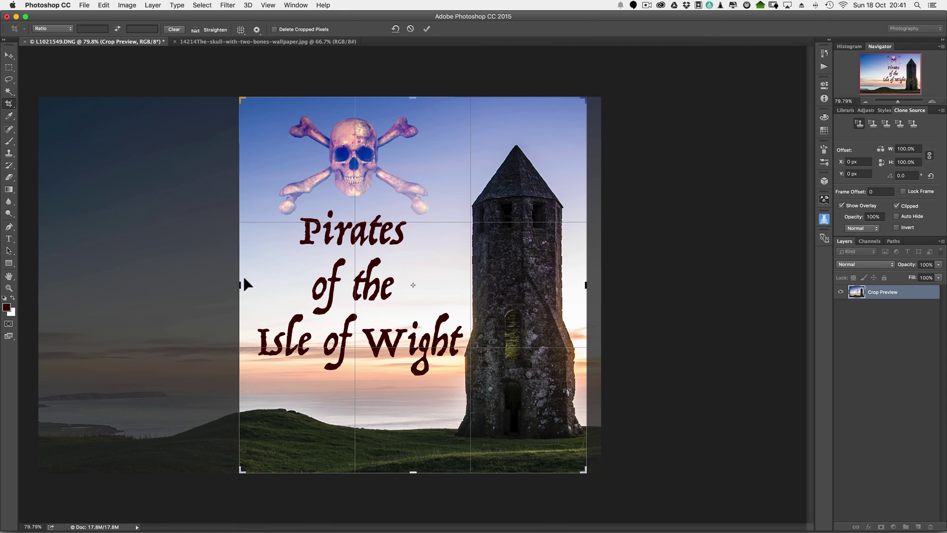
drag(236, 281, 248, 281)
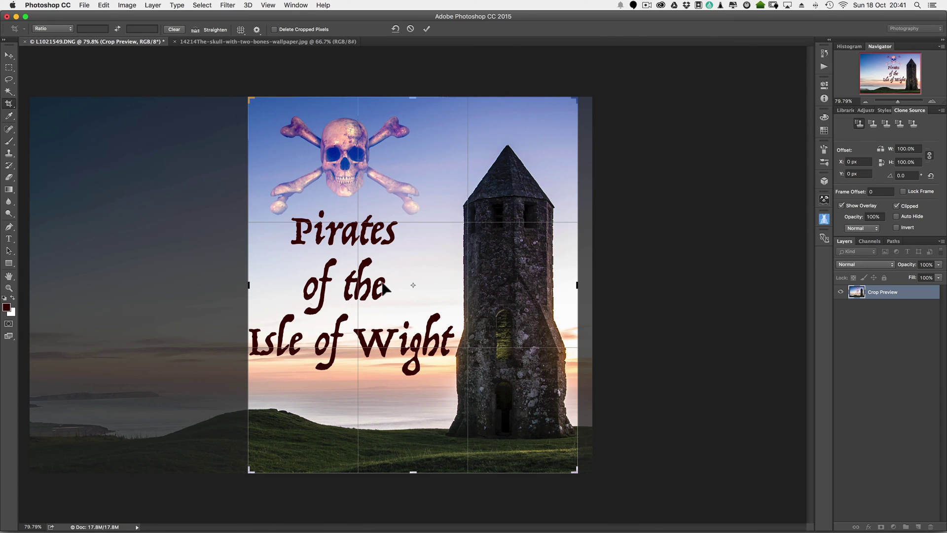
key(Return)
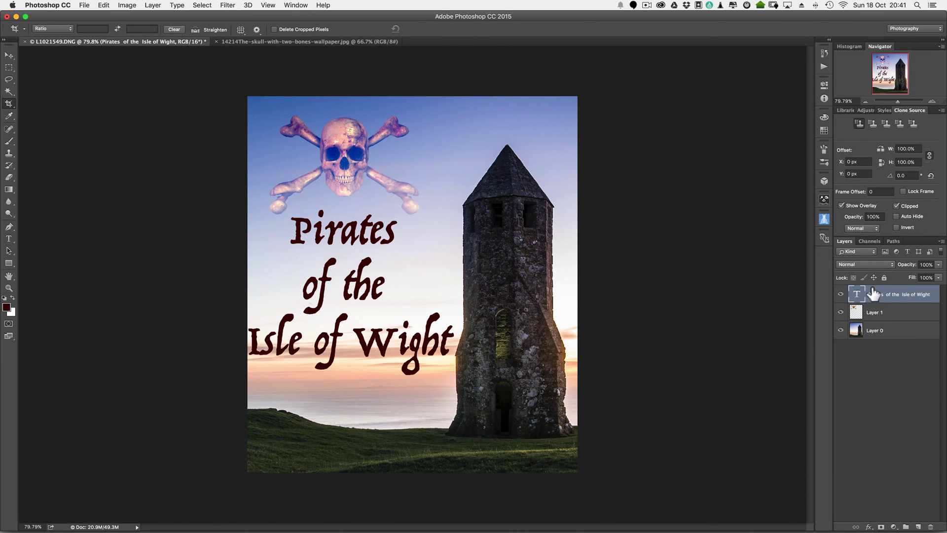
Move the title slightly right and down, and shift the skull on Layer 1 slightly right
click(9, 56)
drag(347, 269, 360, 281)
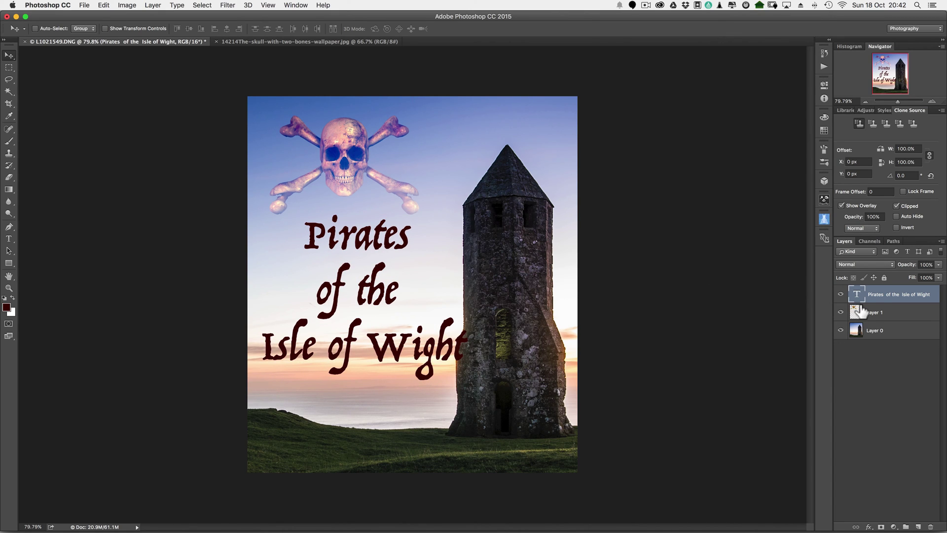
click(883, 312)
drag(332, 158, 360, 160)
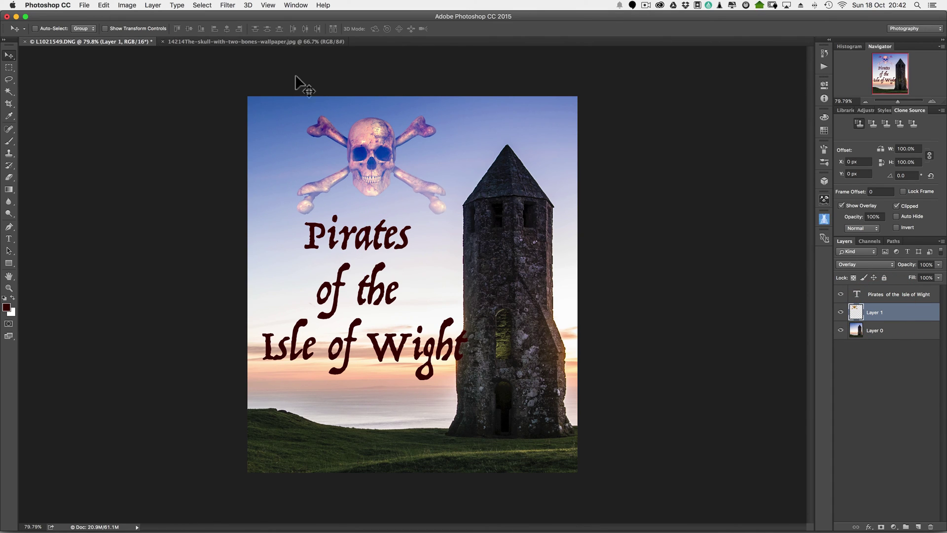
drag(363, 158, 353, 163)
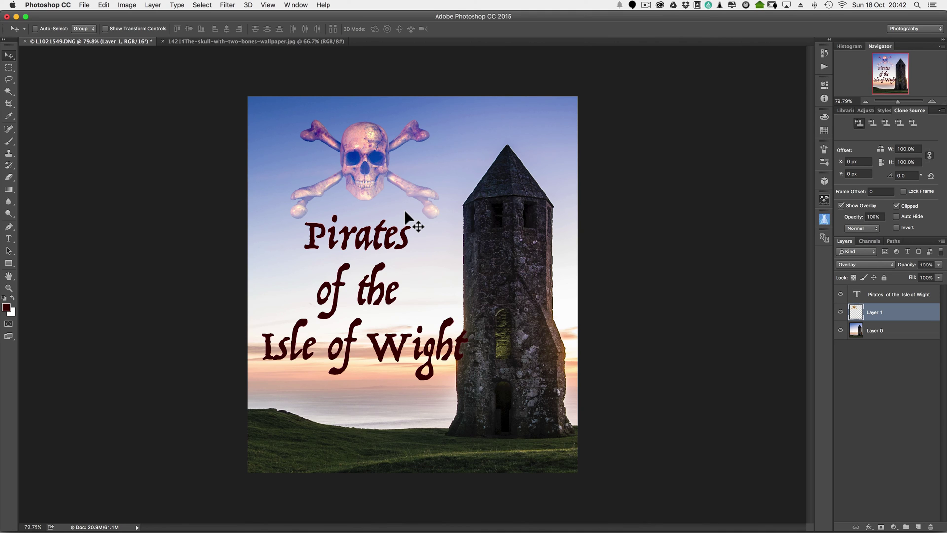
In Lightroom's library grid, select the L1043581 granite rock photo
key(super+Tab)
key(super+Tab)
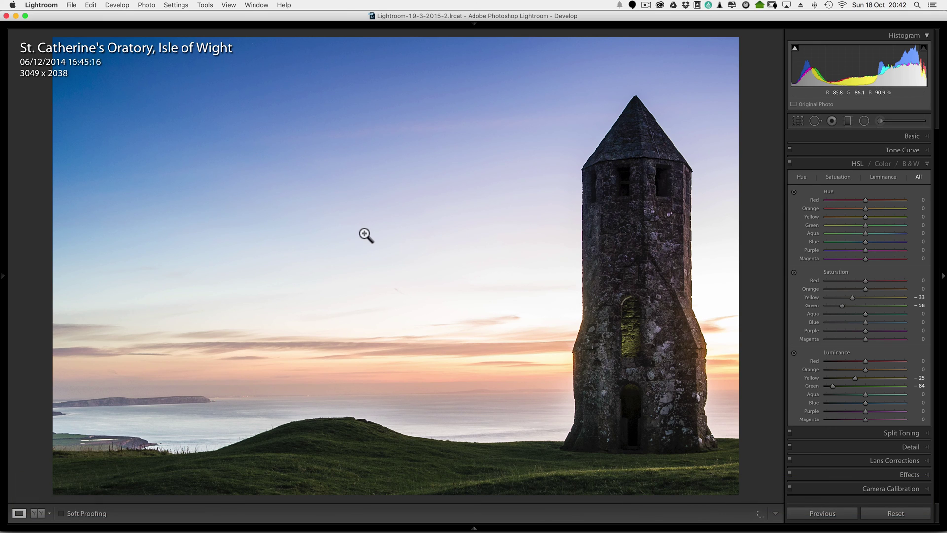
key(g)
click(806, 52)
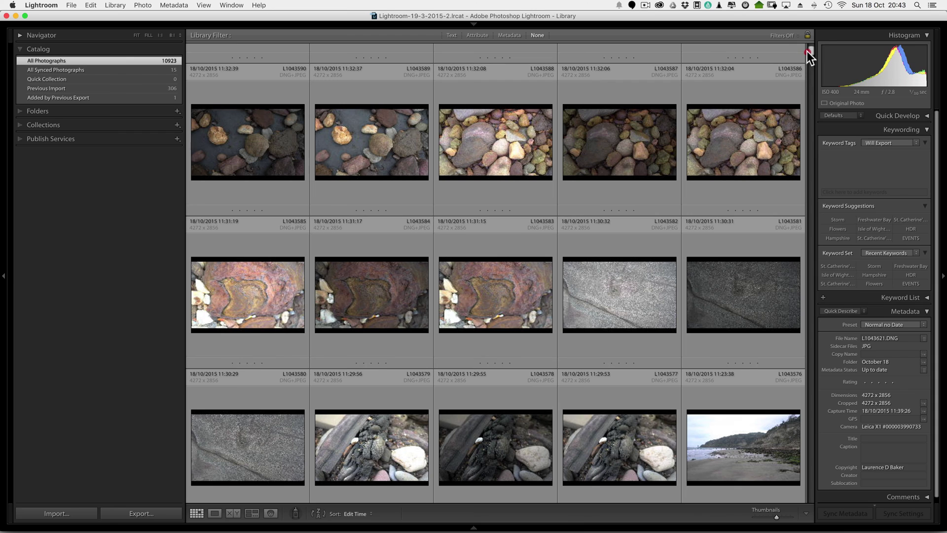
click(718, 297)
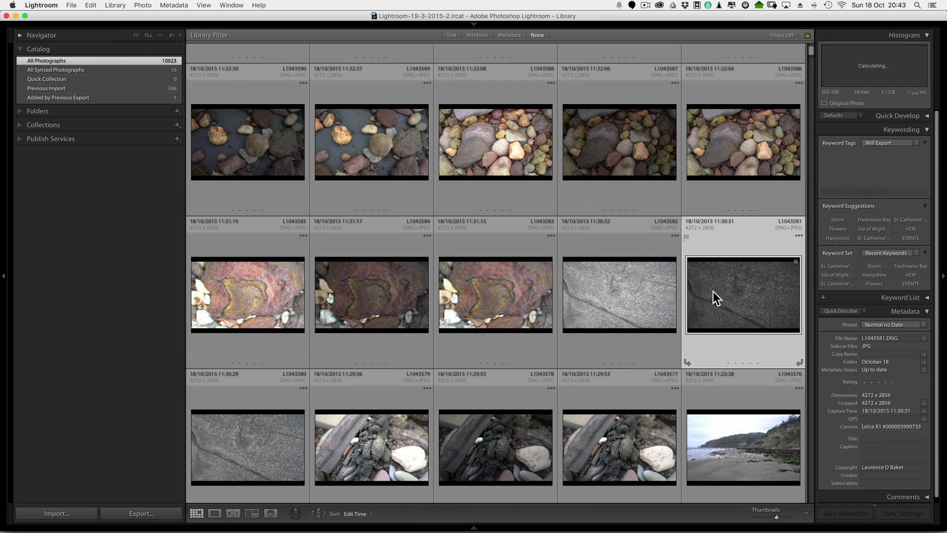
Auto-tone the granite photo with As Shot white balance and send it to Photoshop
key(d)
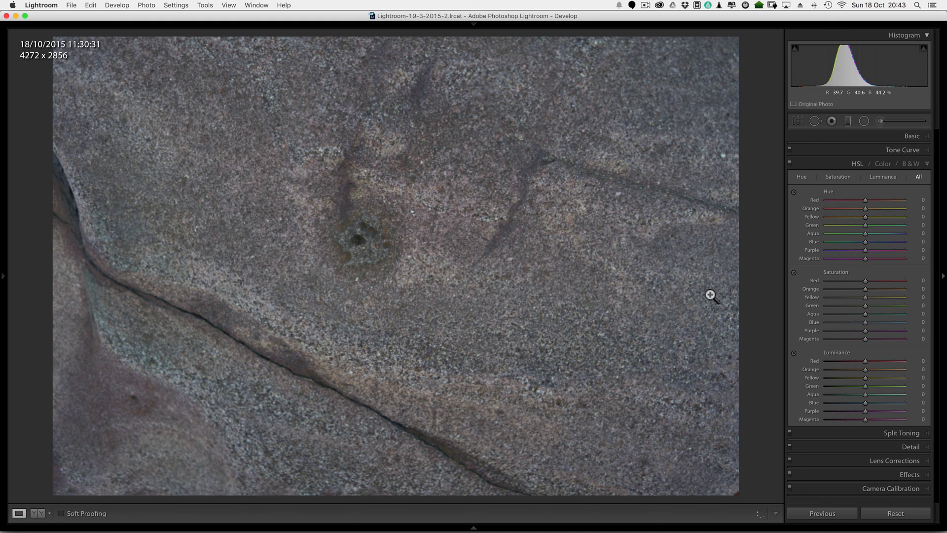
click(837, 133)
click(899, 165)
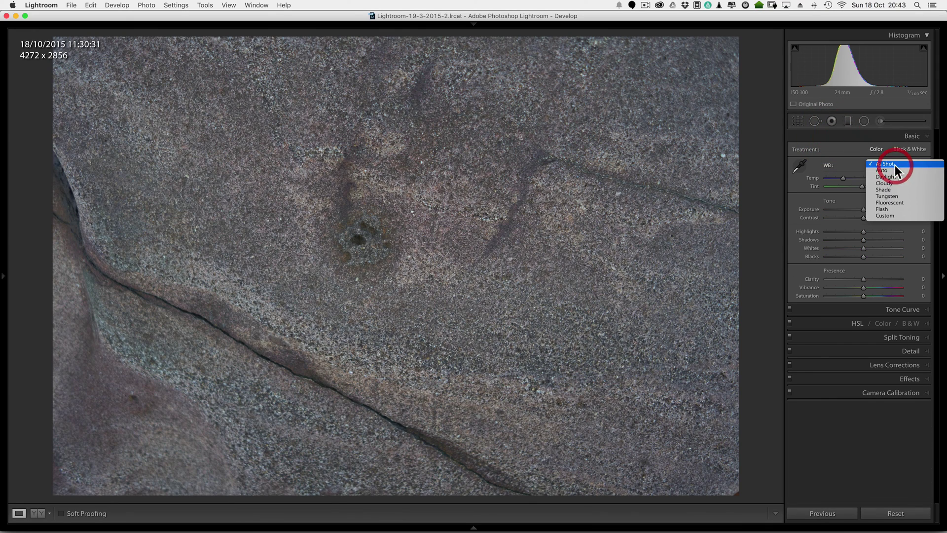
click(891, 169)
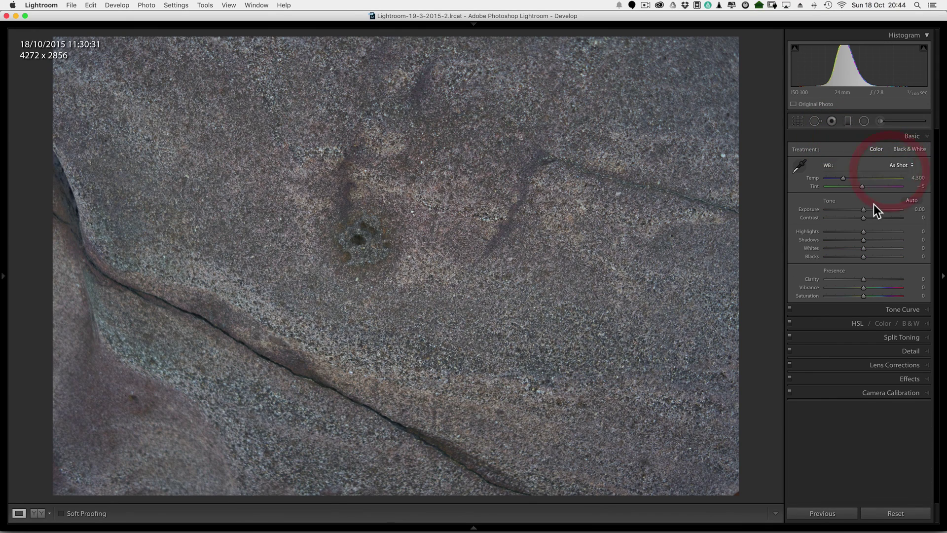
click(911, 201)
key(super+e)
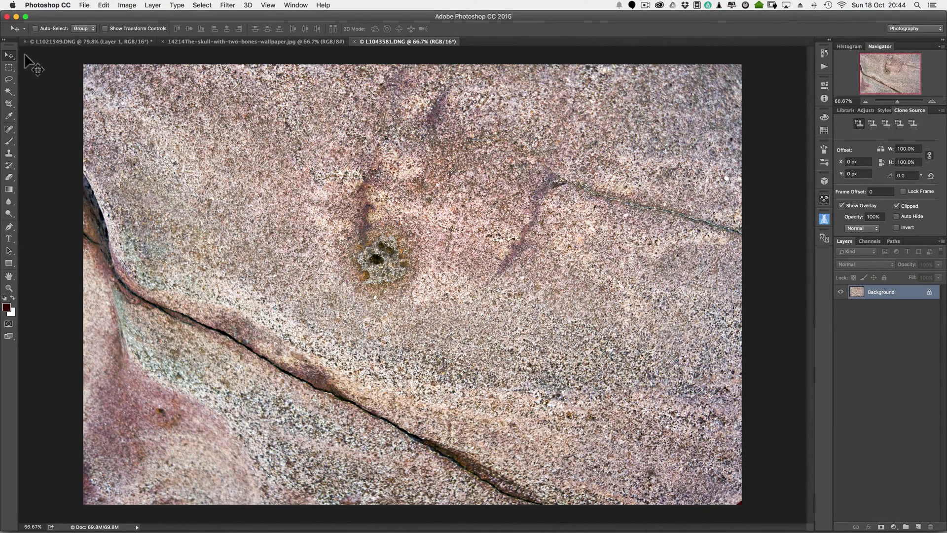
Bring the granite texture into the pirate cover as Layer 2, above the title text
drag(355, 271, 315, 182)
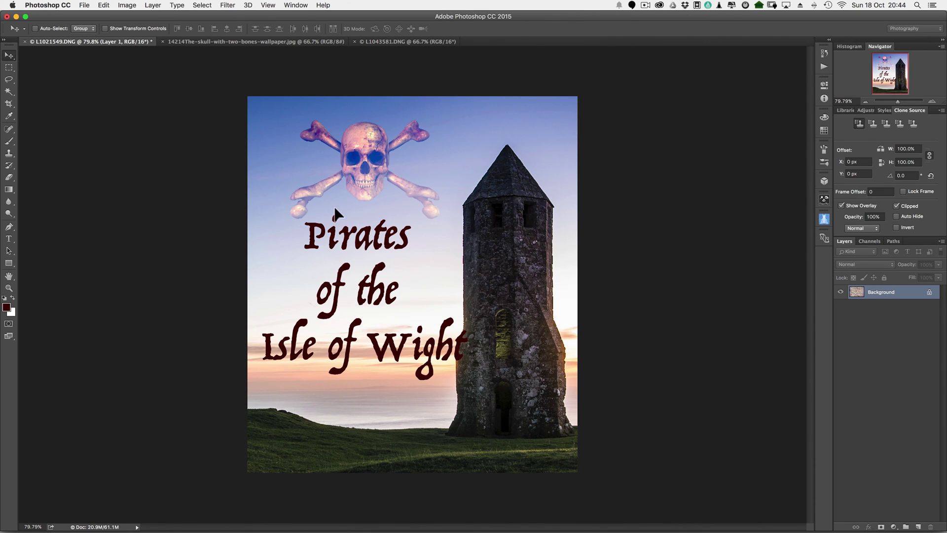
drag(336, 213, 338, 220)
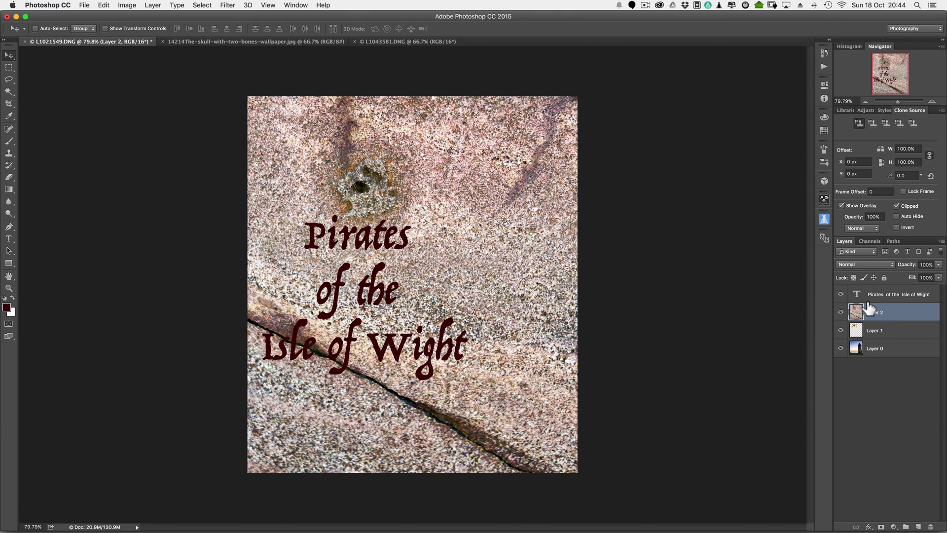
drag(881, 310, 876, 288)
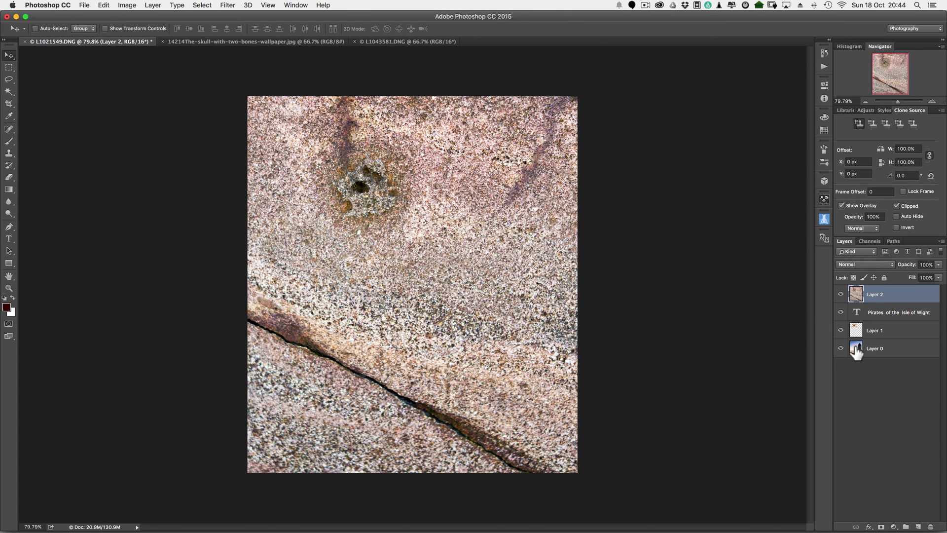
Set the granite layer's blend mode to Soft Light, then change it to Overlay
click(873, 264)
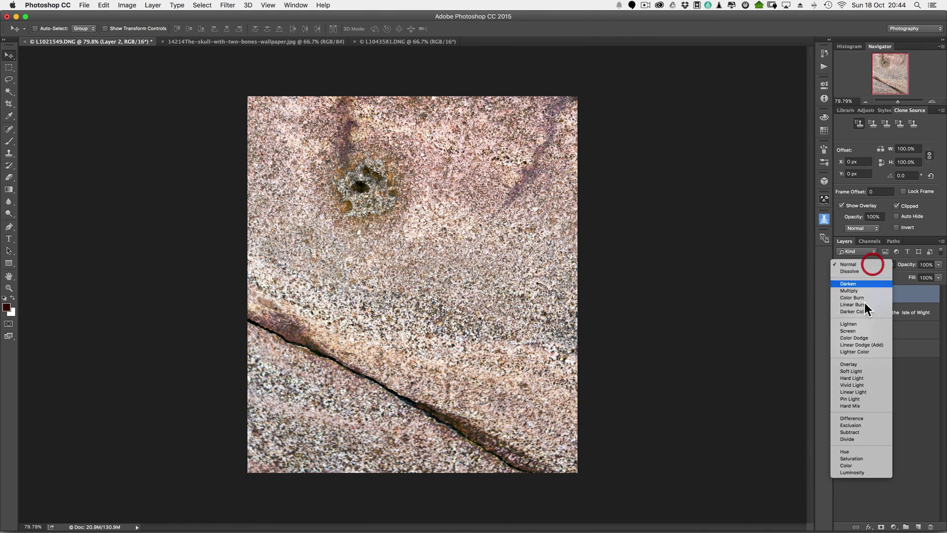
click(849, 371)
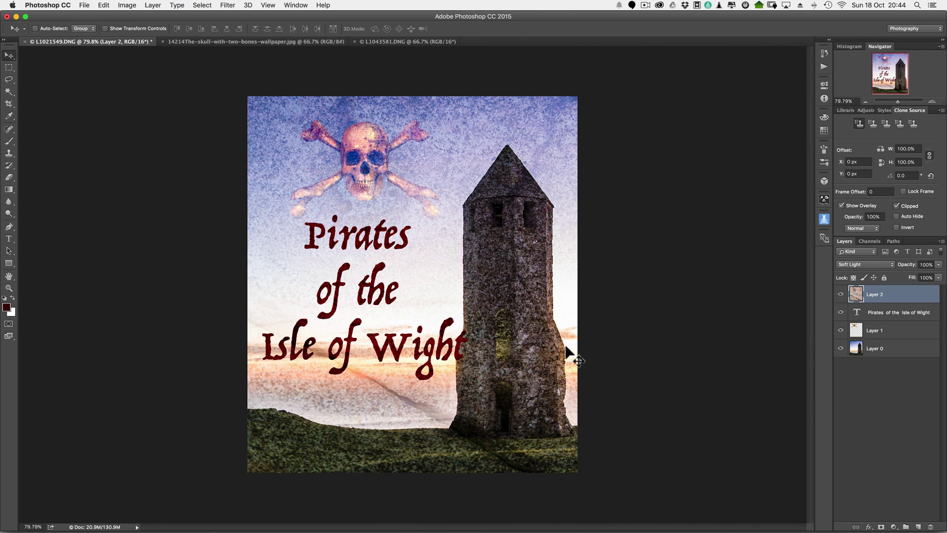
click(855, 264)
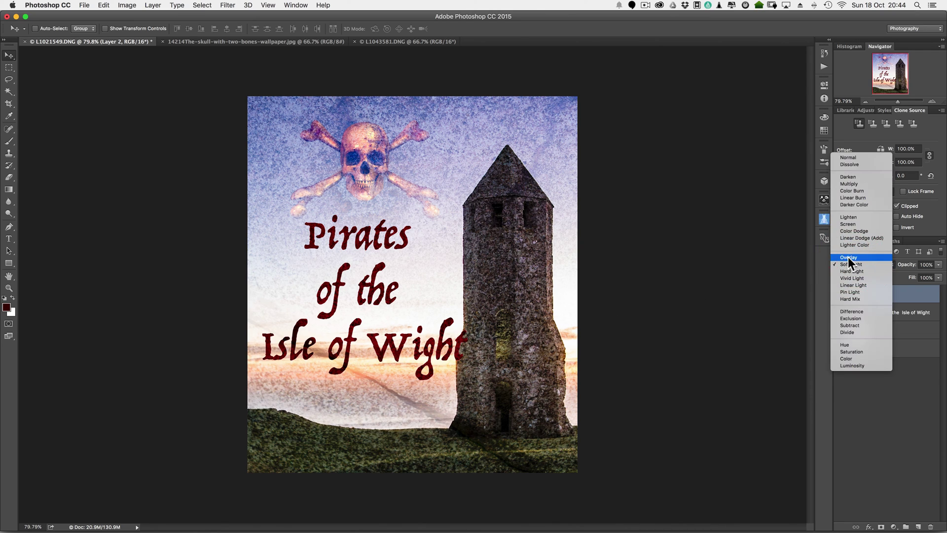
click(849, 257)
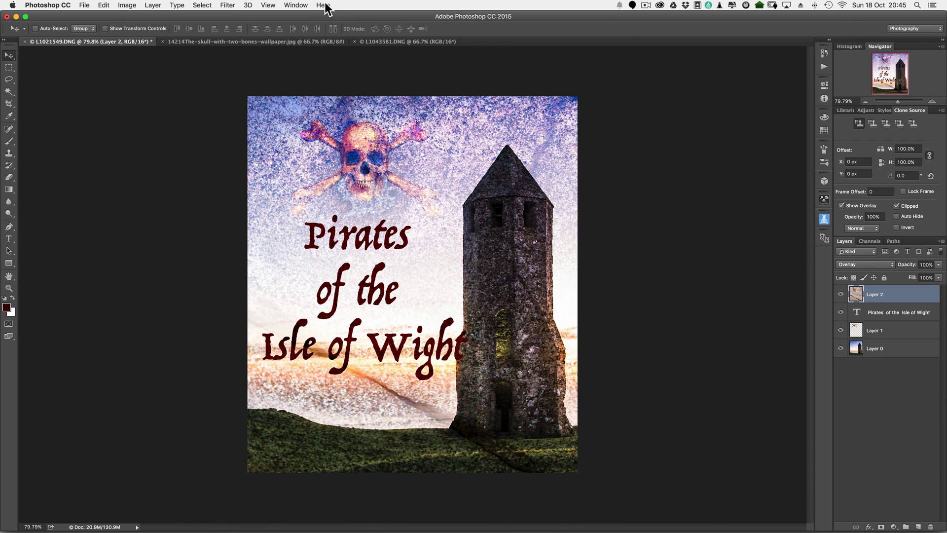
click(296, 5)
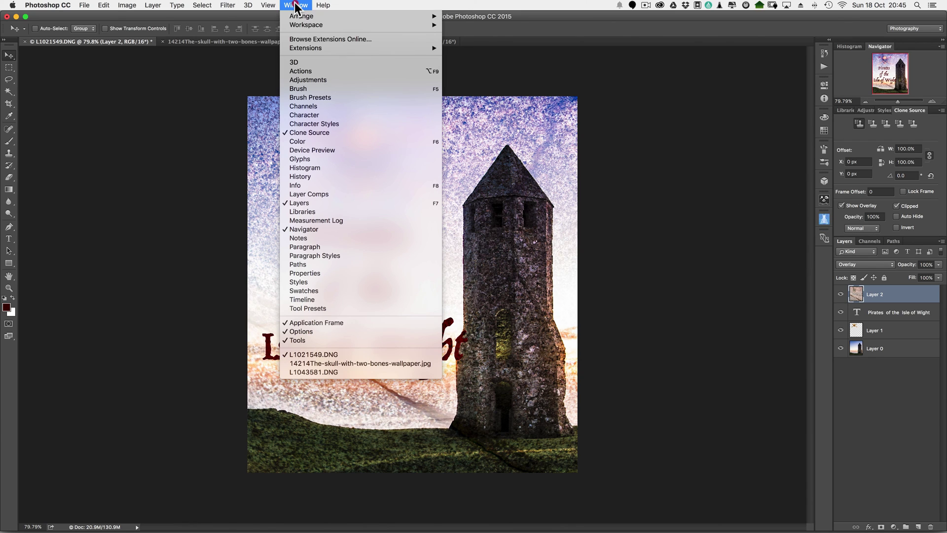
click(307, 38)
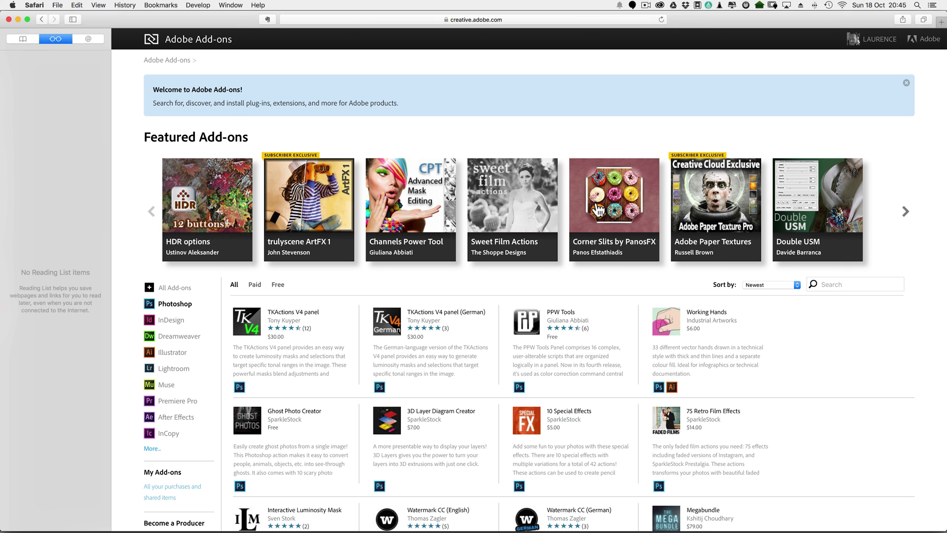
key(super+Tab)
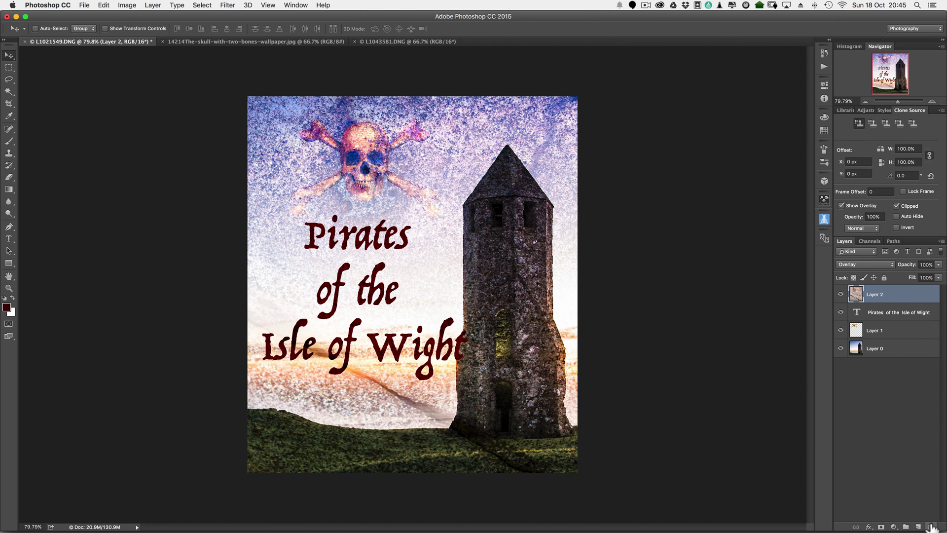
Delete the granite layer and add the 2014_Atlantic and 2014_Verdigris_Scratch paper textures
click(928, 525)
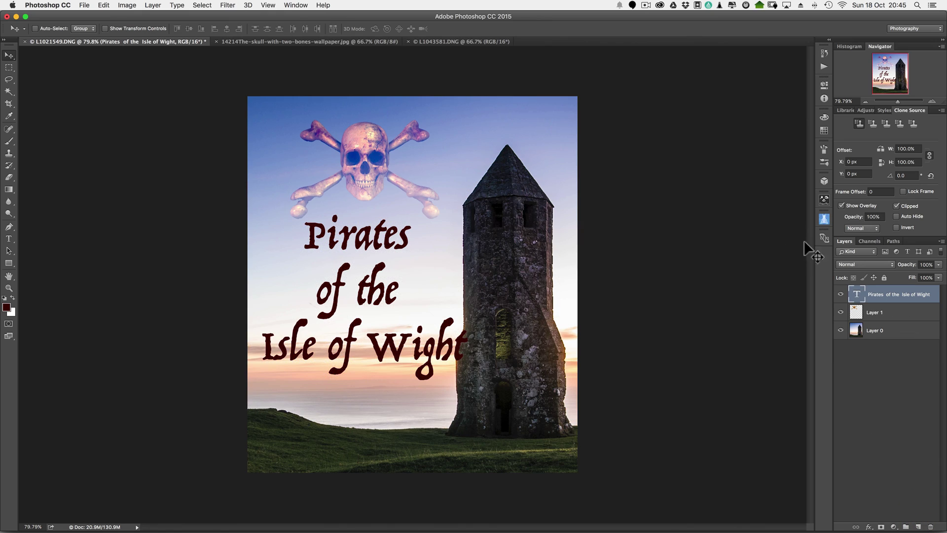
click(825, 221)
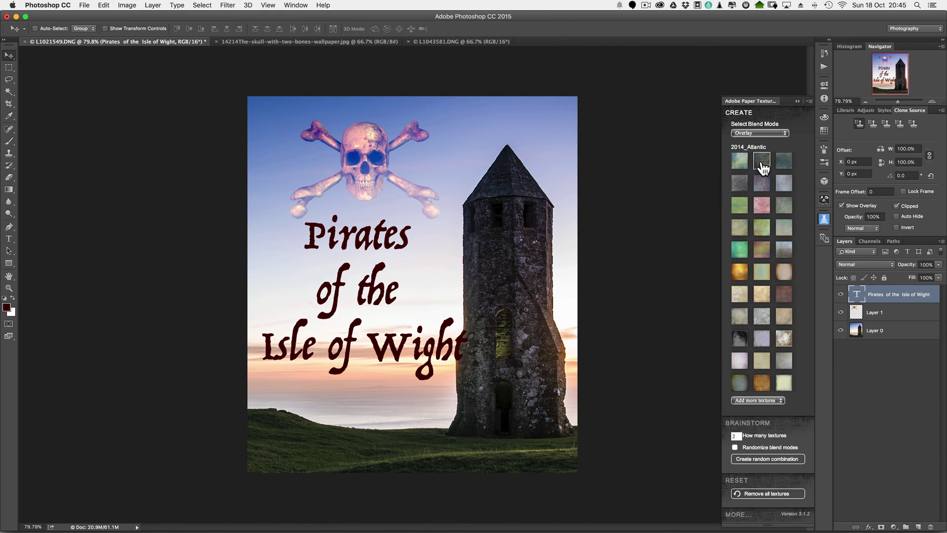
click(762, 163)
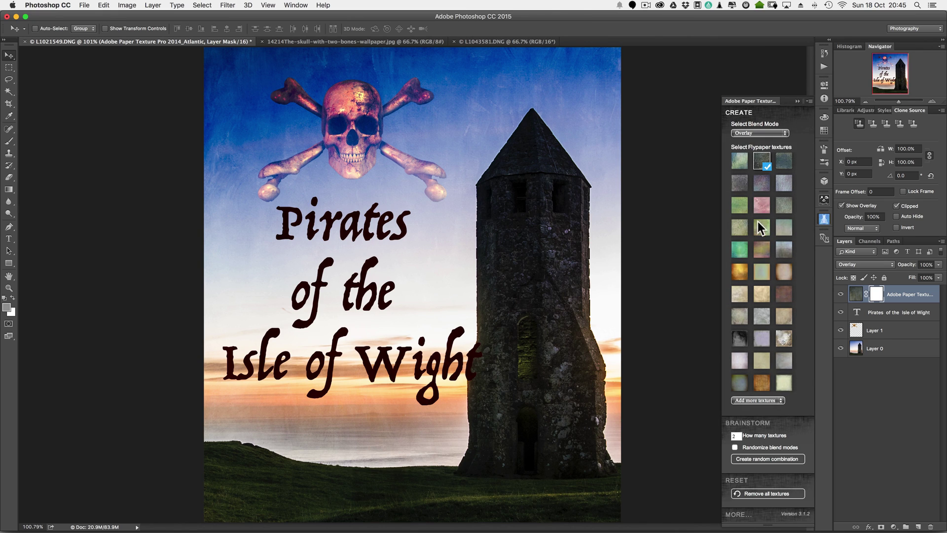
click(785, 211)
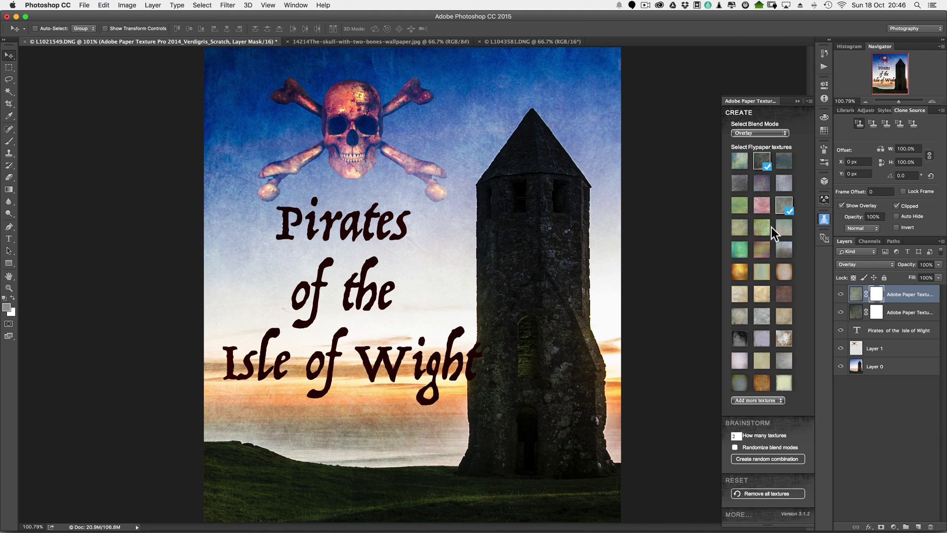
Scale the title text proportionally down to about 92%
click(846, 333)
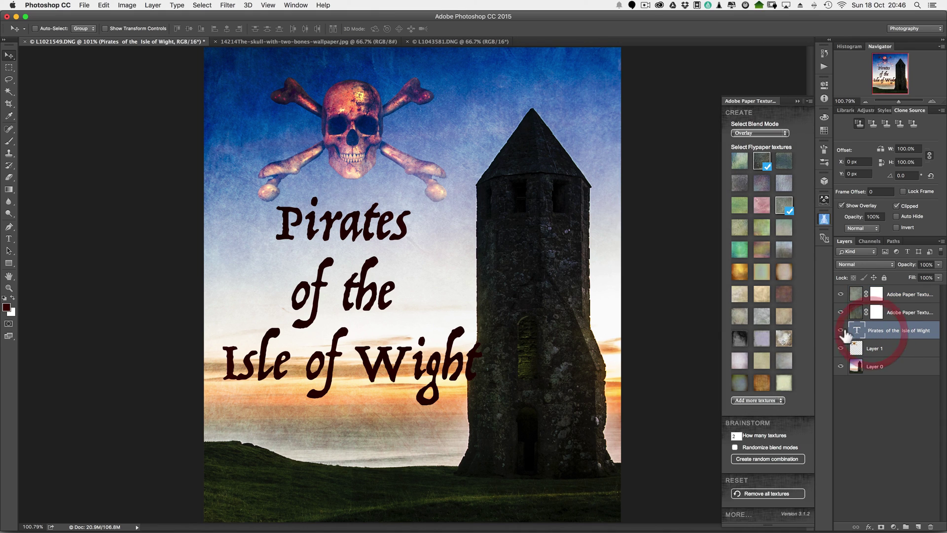
key(super+t)
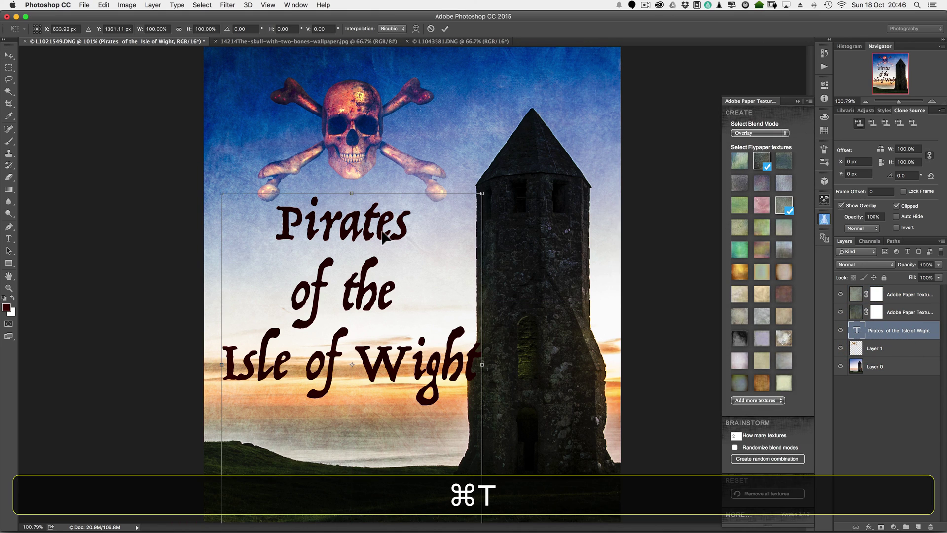
key(shift)
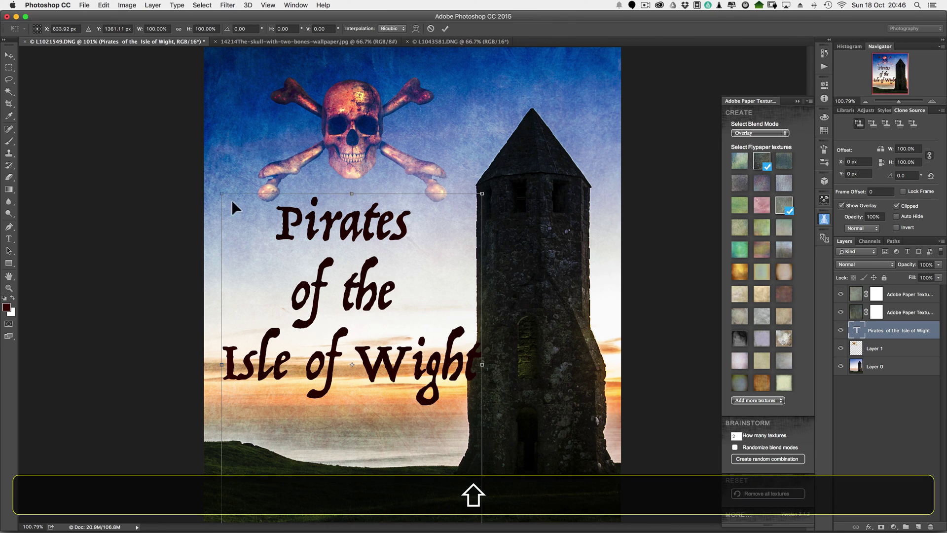
drag(218, 190, 246, 212)
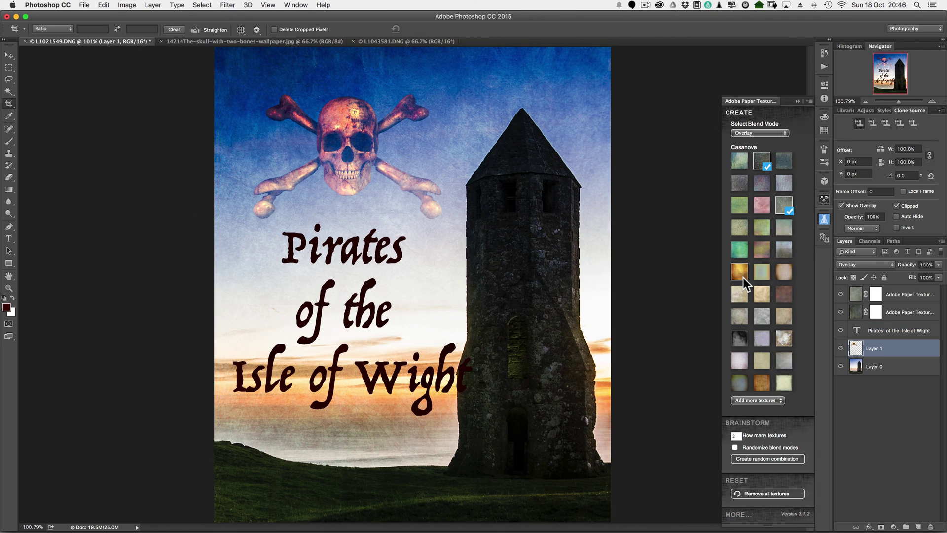
Nudge the skull slightly right and down, then add the GearBits007c texture beneath the title
click(895, 346)
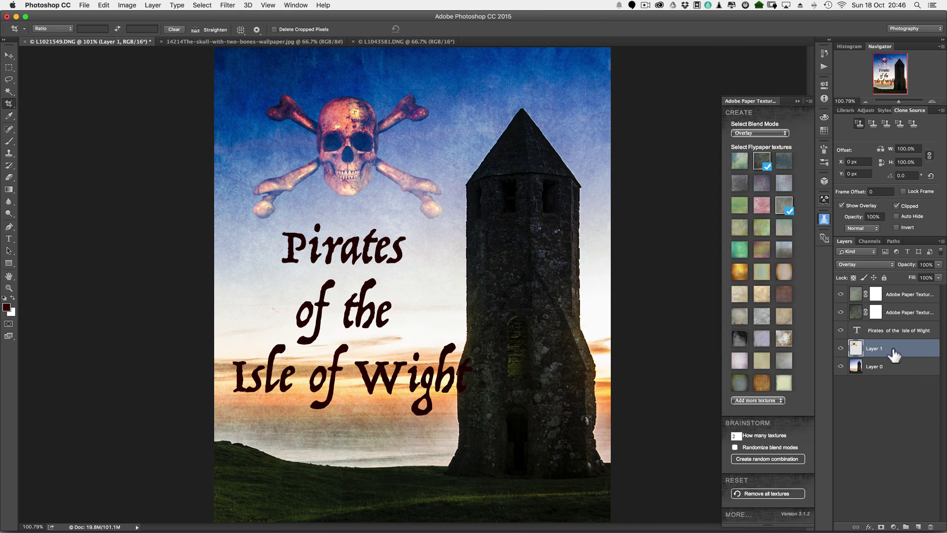
click(869, 345)
key(v)
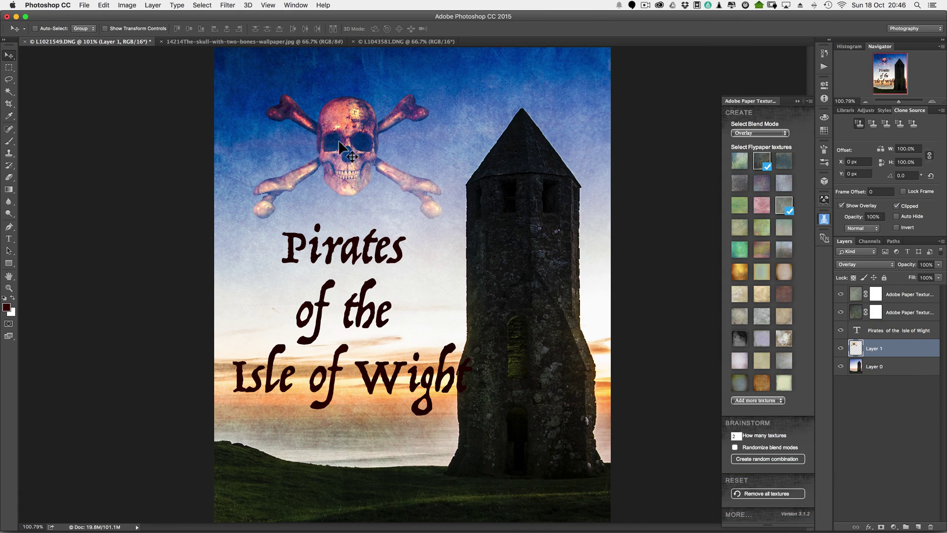
mouse_move(328, 150)
mouse_down()
mouse_move(339, 158)
mouse_move(335, 146)
mouse_up()
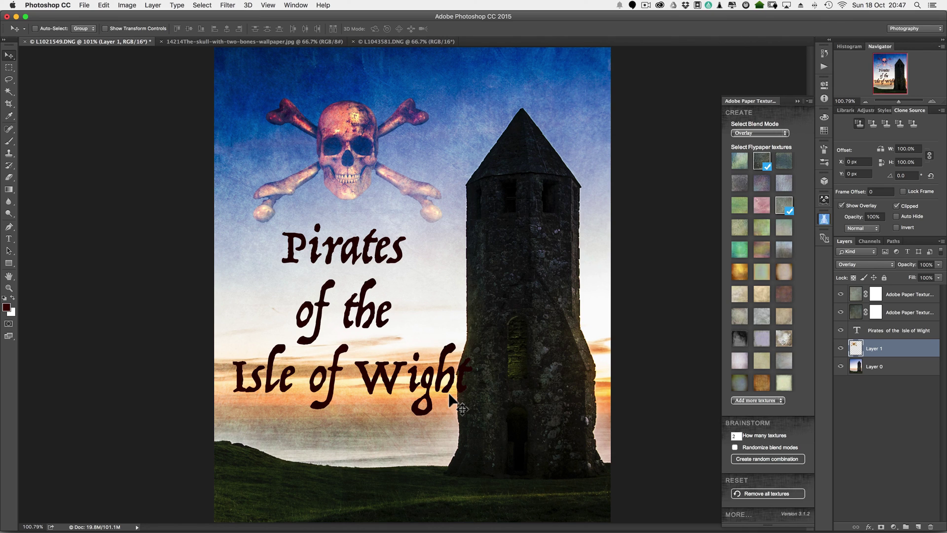
click(784, 339)
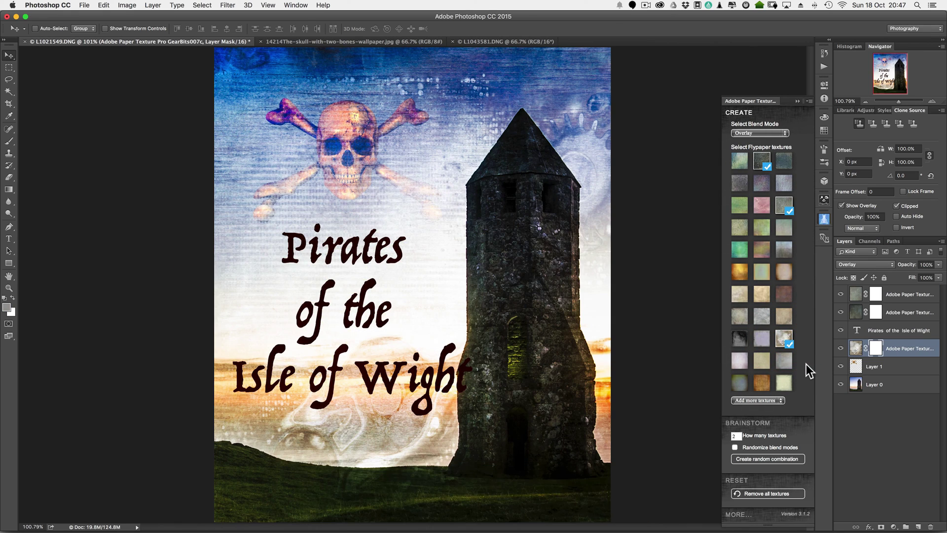